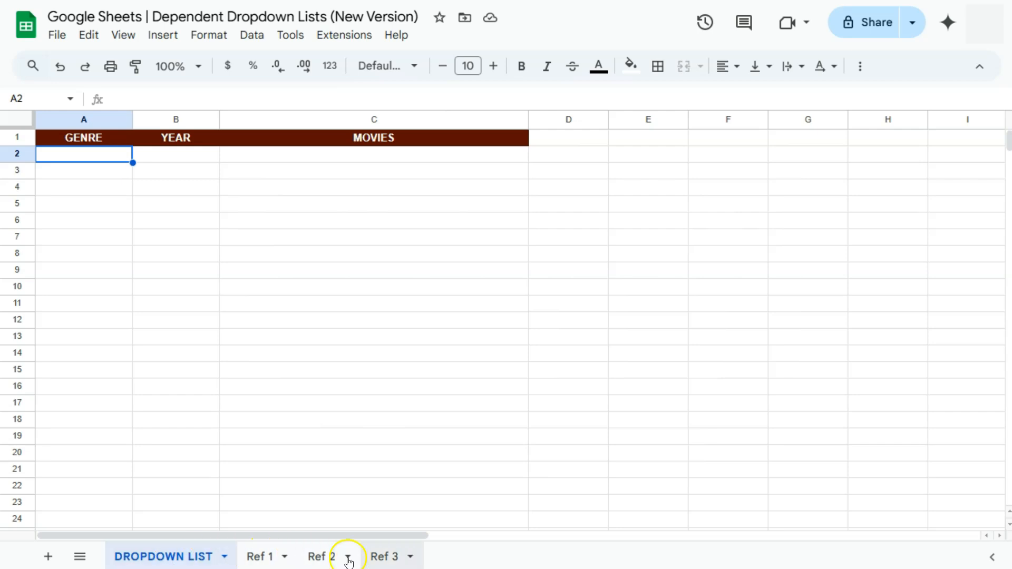
Step: Look through the DROPDOWN LIST sheet's columns and the Ref 1, Ref 2 and Ref 3 sheets
click(95, 355)
click(171, 318)
click(272, 160)
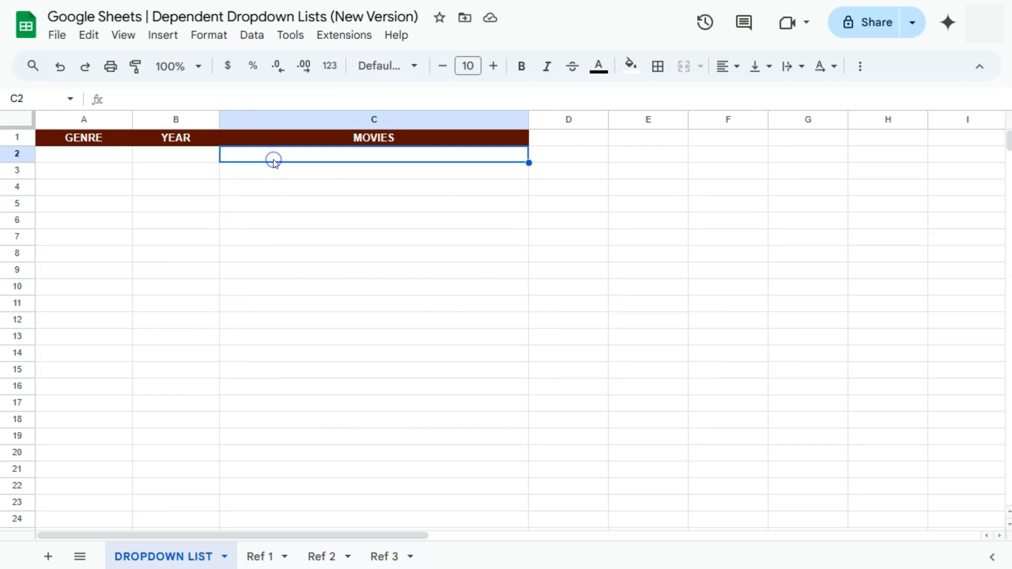
click(260, 557)
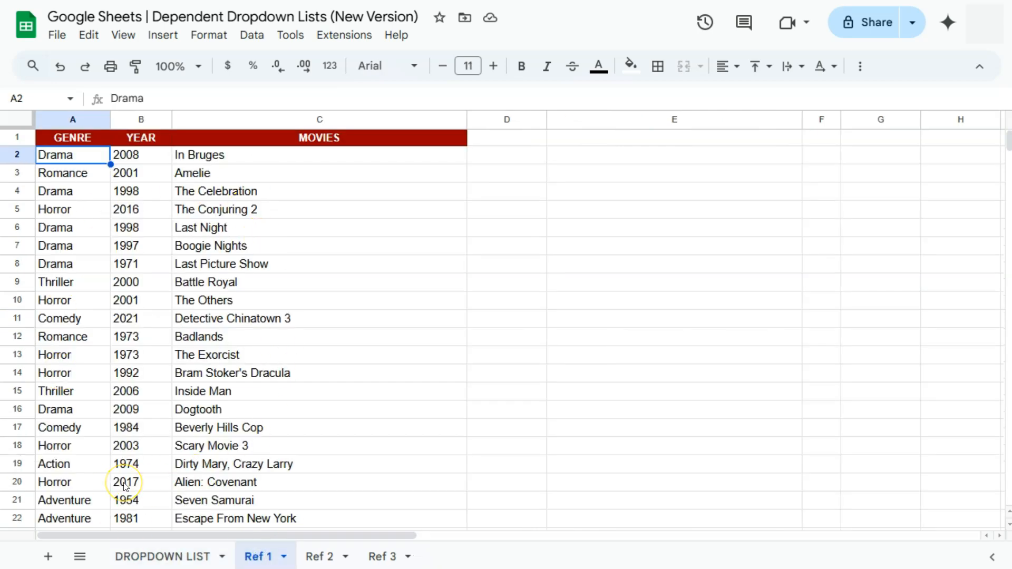
click(320, 557)
click(379, 557)
click(321, 557)
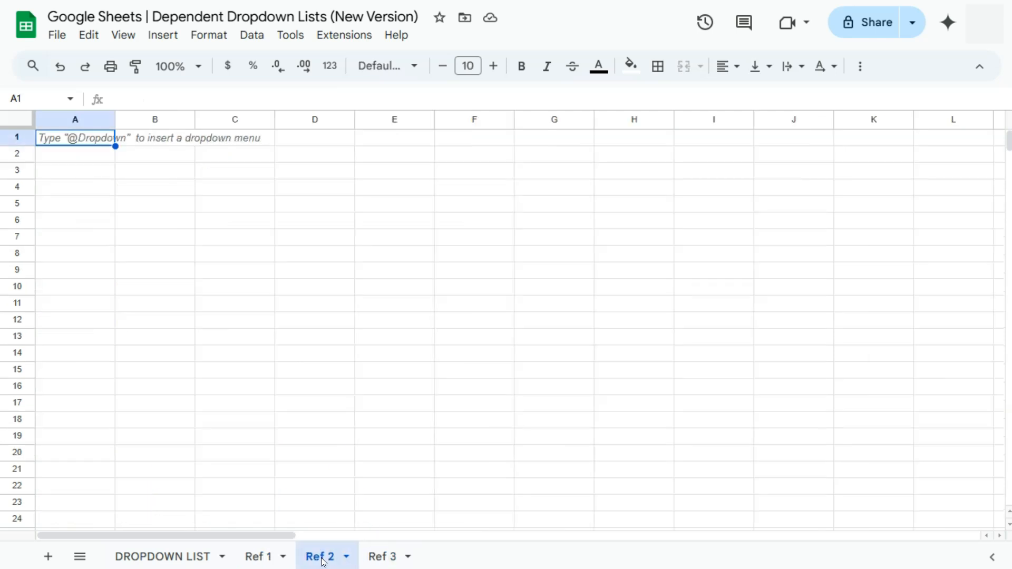
click(378, 556)
click(323, 558)
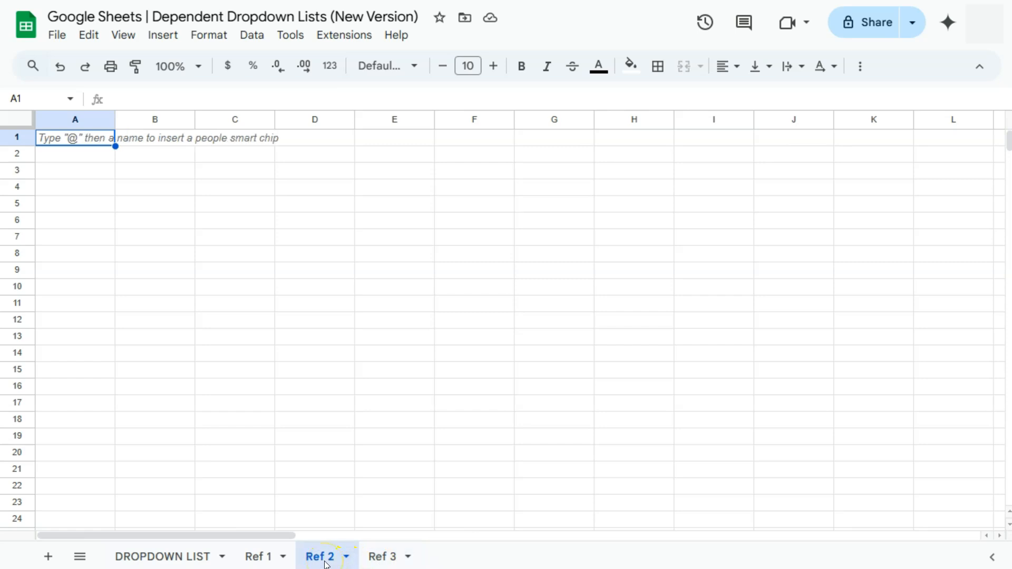
Step: Add a data validation rule to the GENRE column of the DROPDOWN LIST sheet, applied to the open-ended range A2:A
click(179, 558)
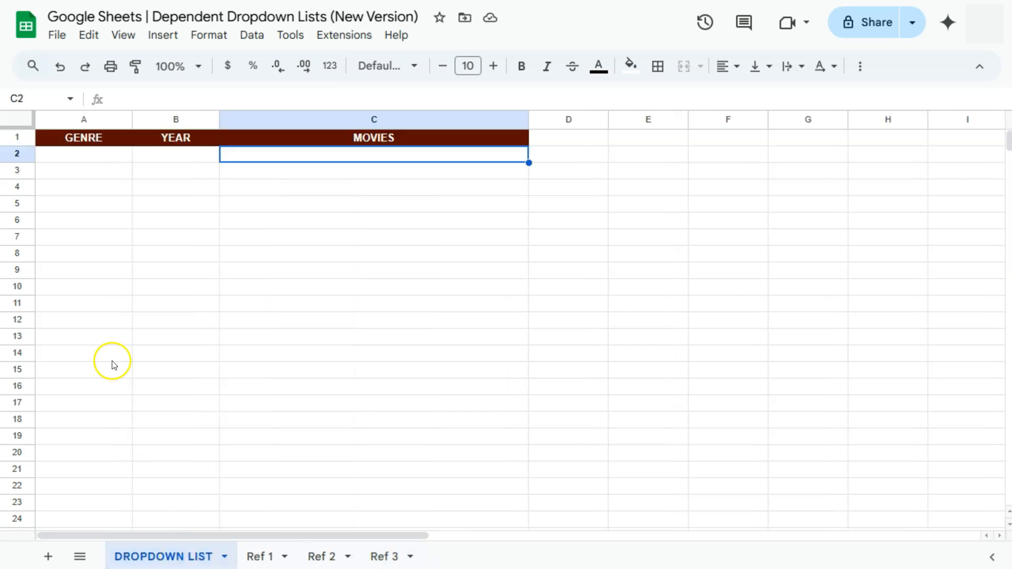
drag(83, 156, 94, 458)
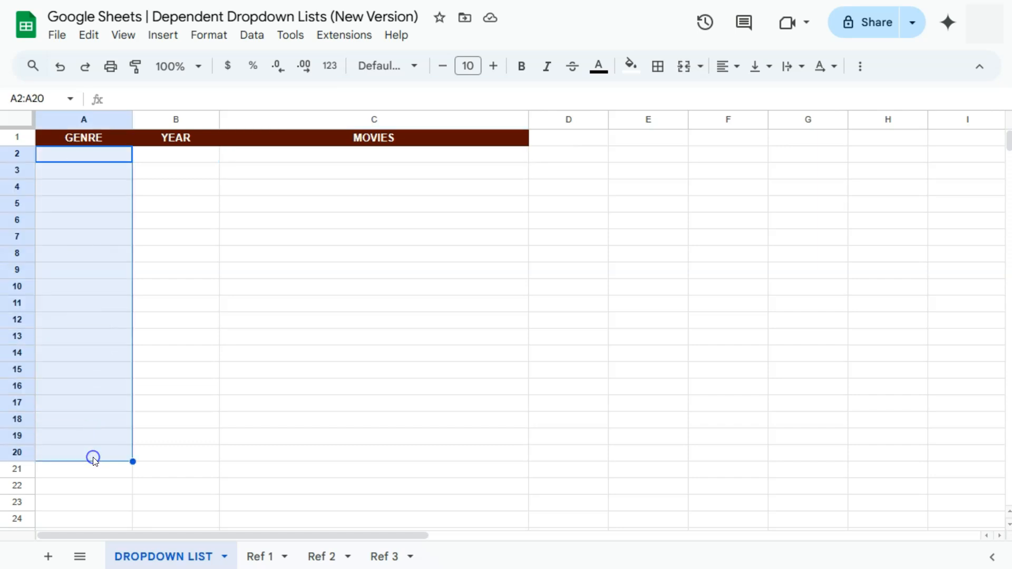
click(252, 35)
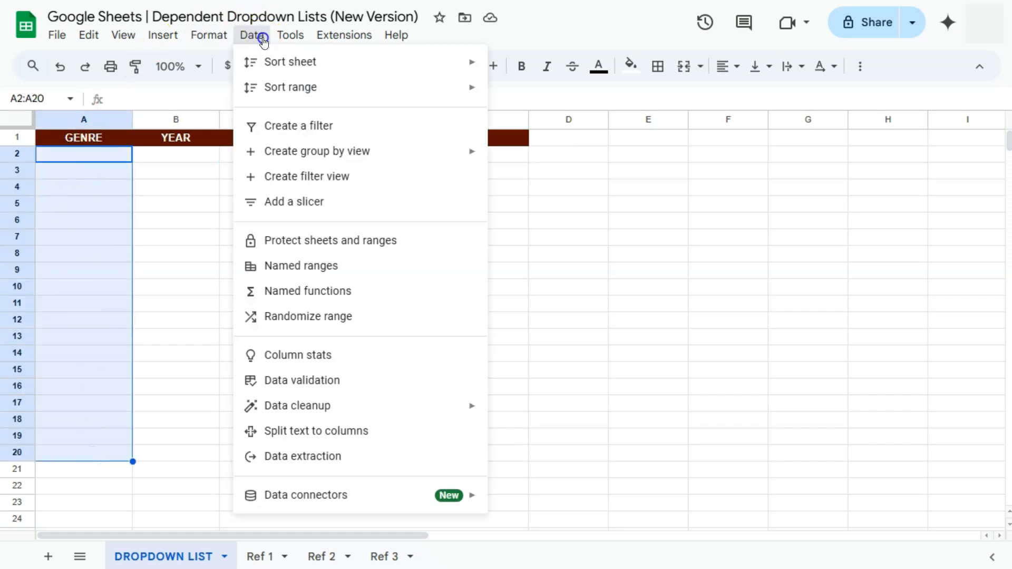
click(288, 379)
click(940, 131)
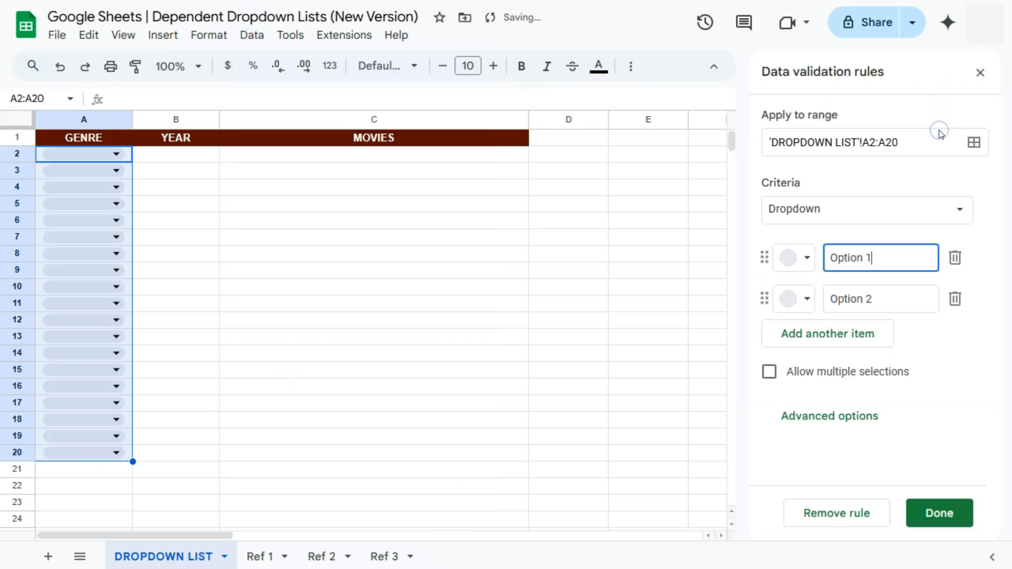
click(918, 140)
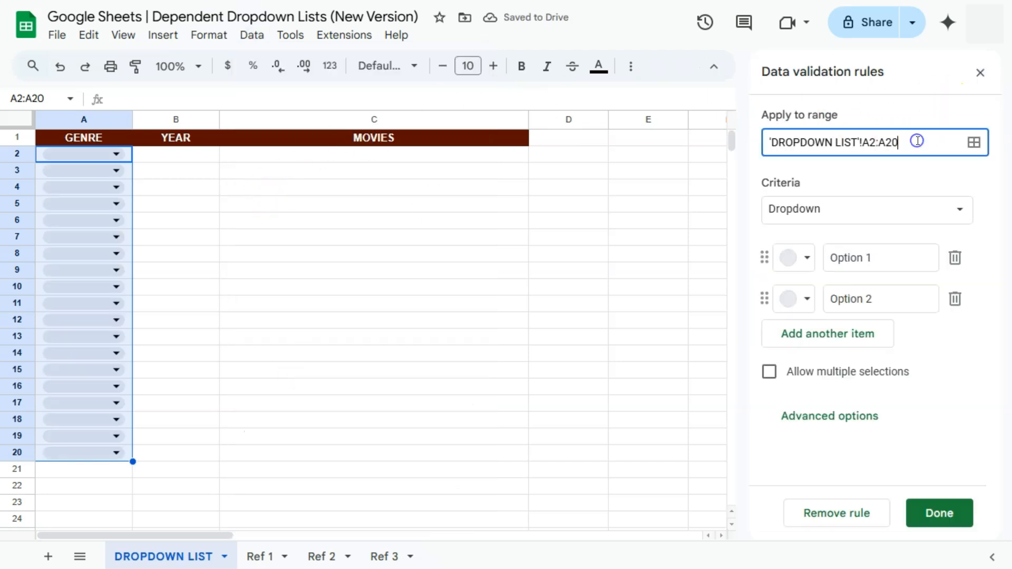
key(BackSpace)
key(BackSpace)
Step: Set the rule's criteria to Dropdown (from a range) with source 'Ref 1'!A2:A, review the genre items and save the rule
click(827, 208)
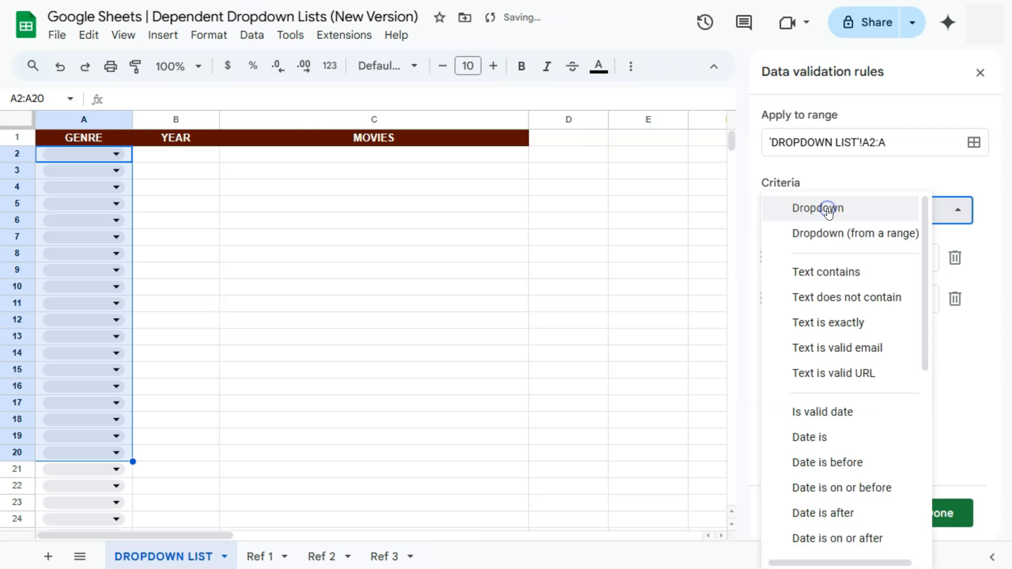
click(830, 233)
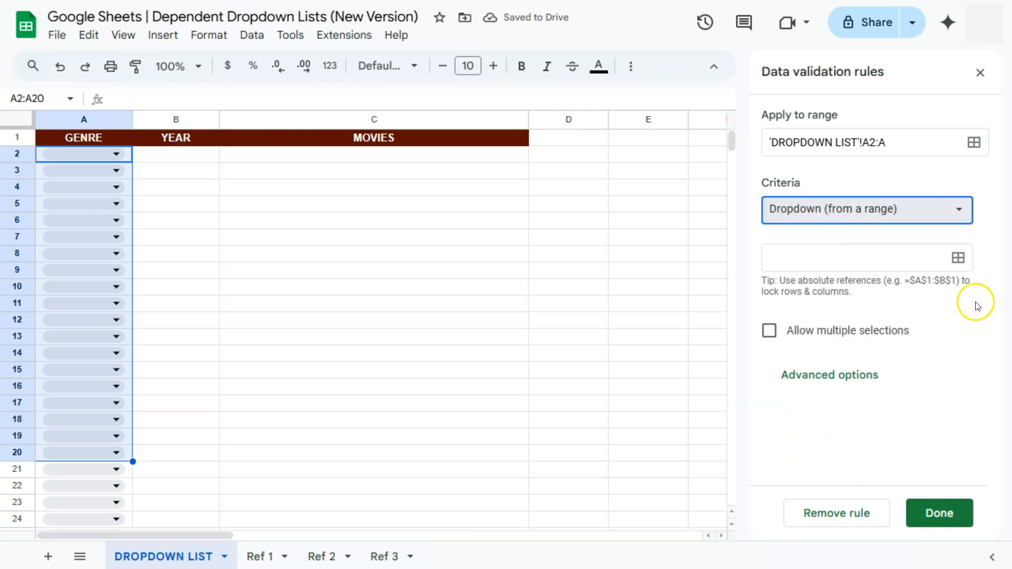
click(958, 258)
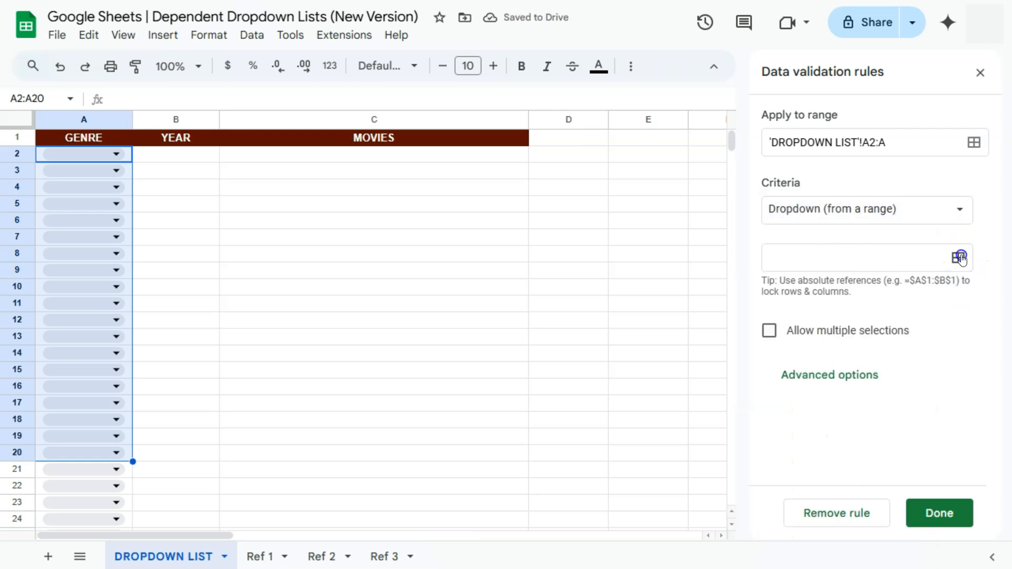
click(261, 557)
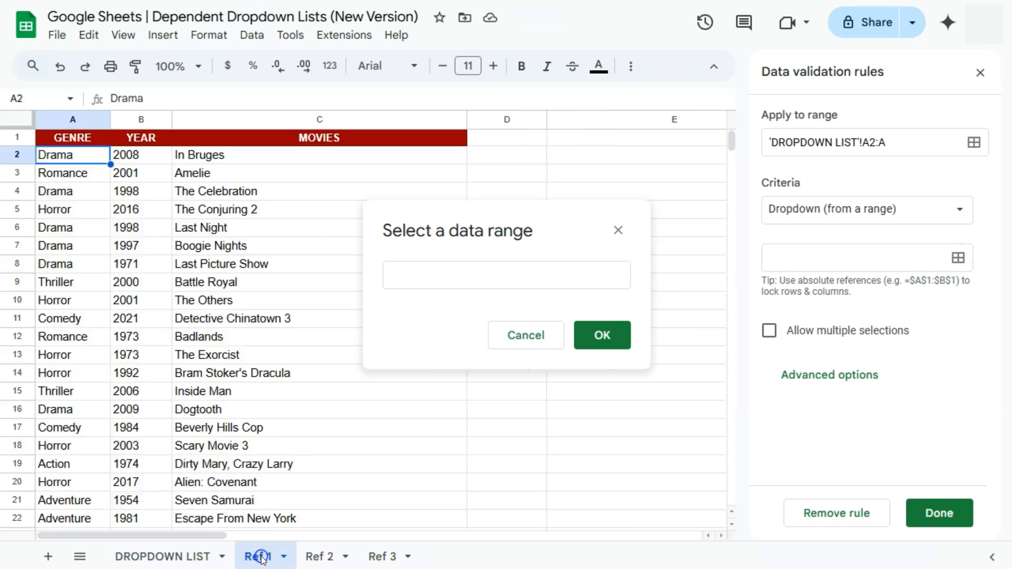
drag(72, 154, 81, 408)
click(476, 276)
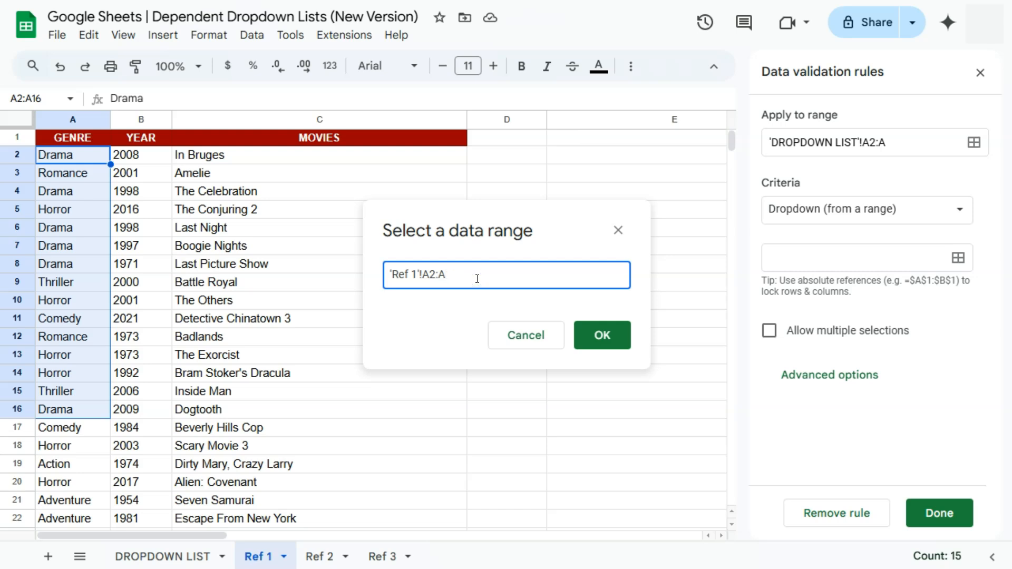
click(603, 342)
scroll(966, 357, down, 5)
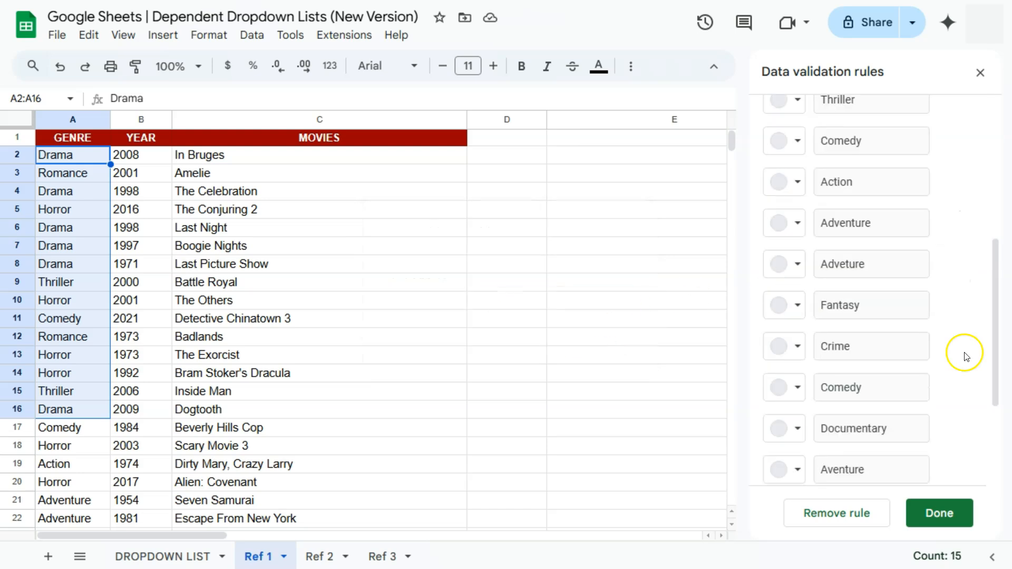
scroll(966, 353, down, 6)
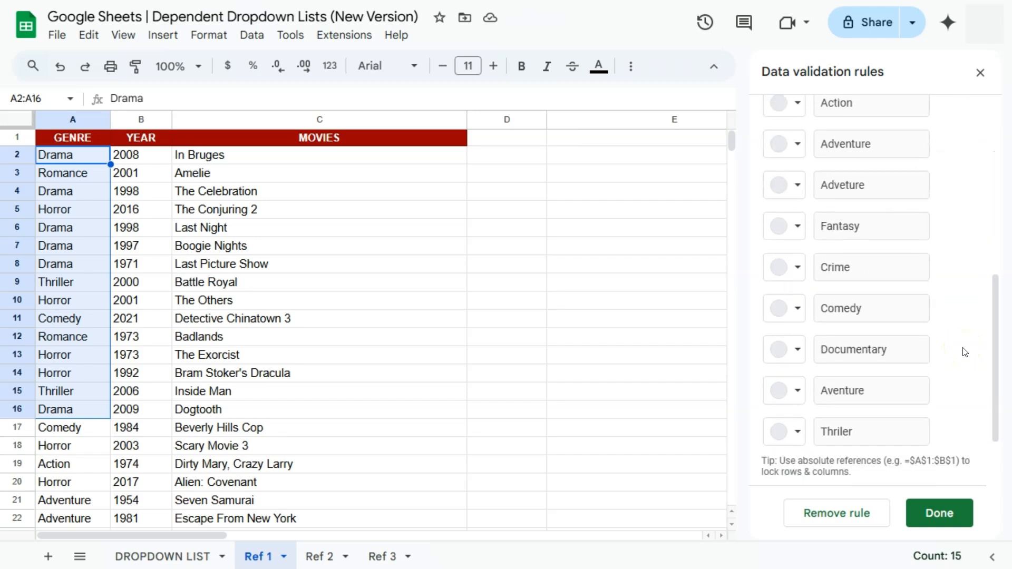
scroll(965, 352, up, 6)
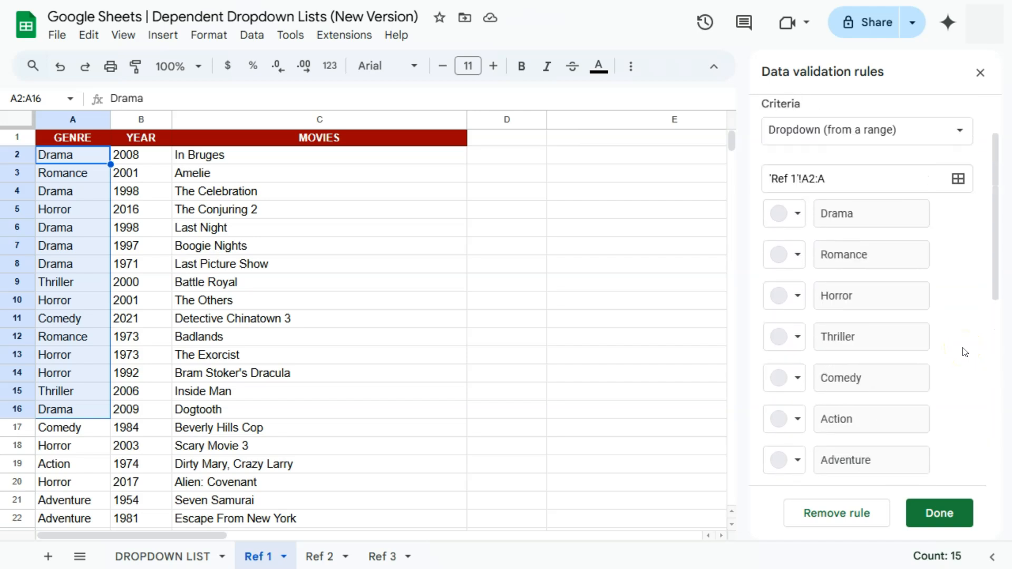
click(951, 514)
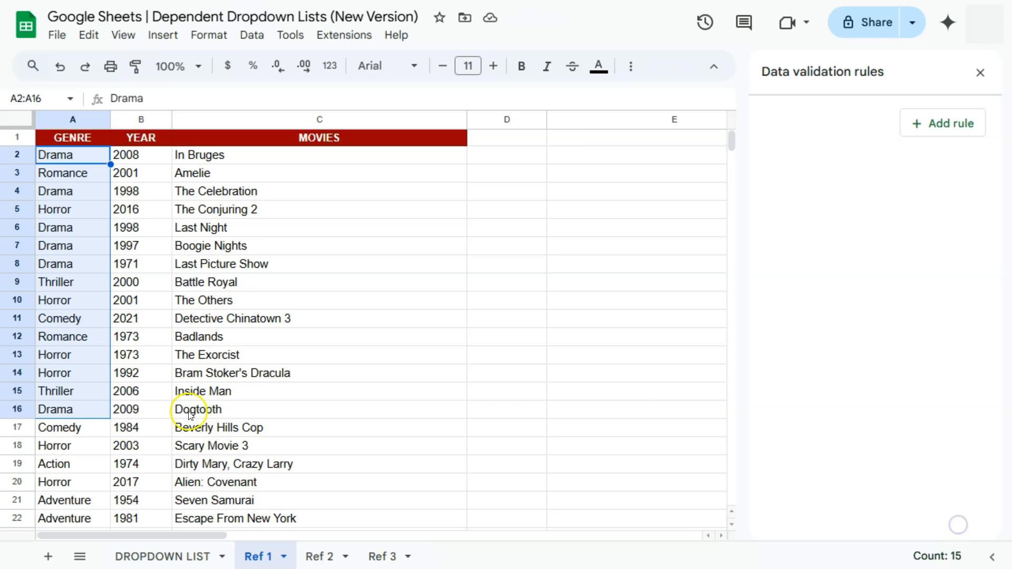
Step: Choose Horror, Comedy, Thriller and Comedy as the genres in cells A2 to A5 of the DROPDOWN LIST sheet
click(161, 556)
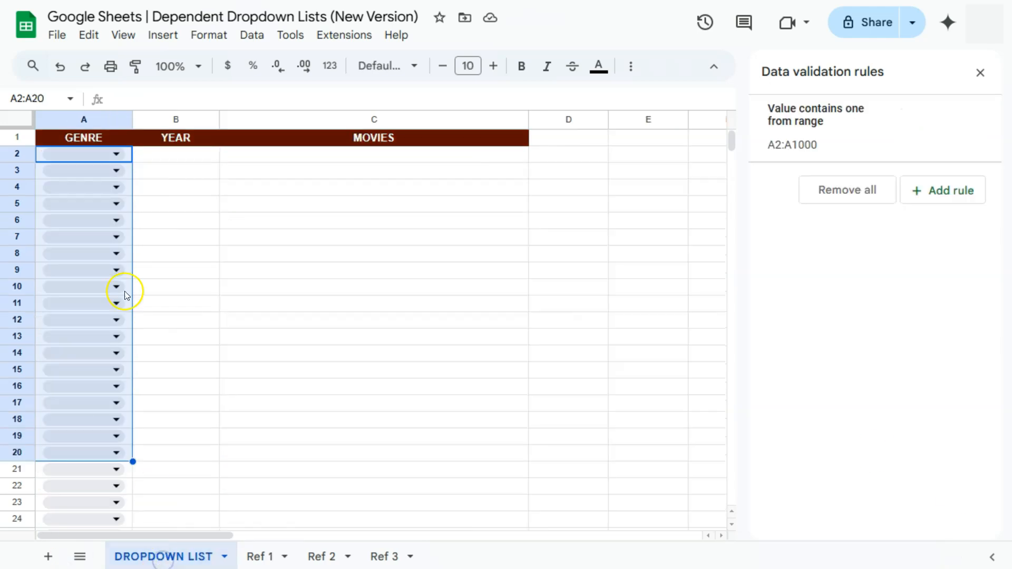
click(115, 156)
click(68, 228)
click(86, 172)
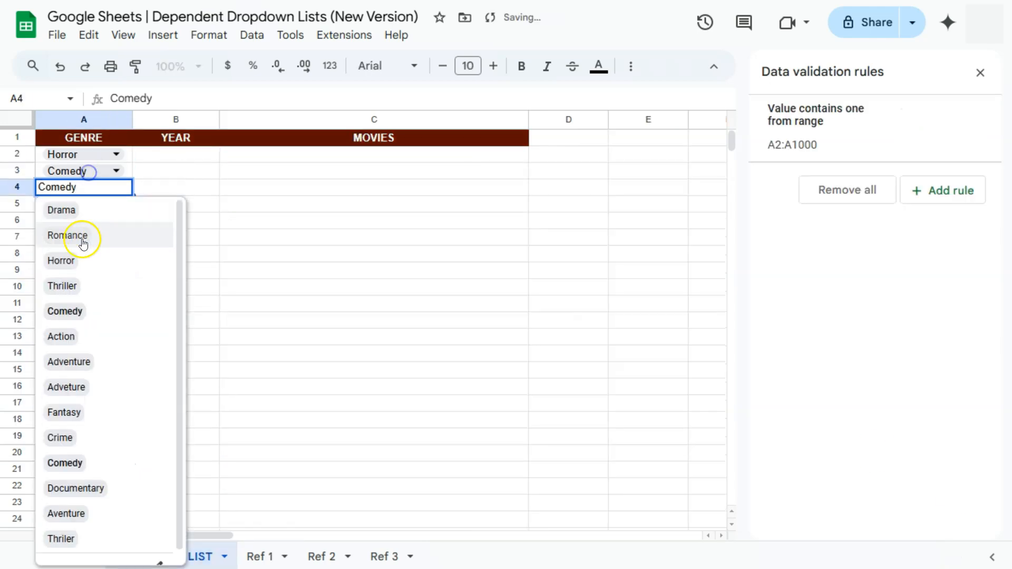
click(70, 286)
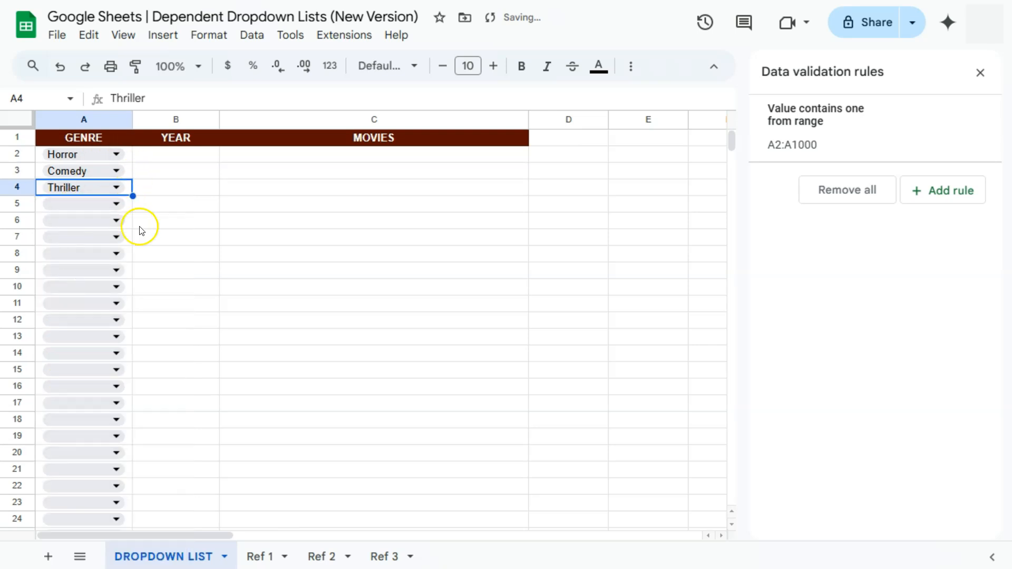
click(175, 158)
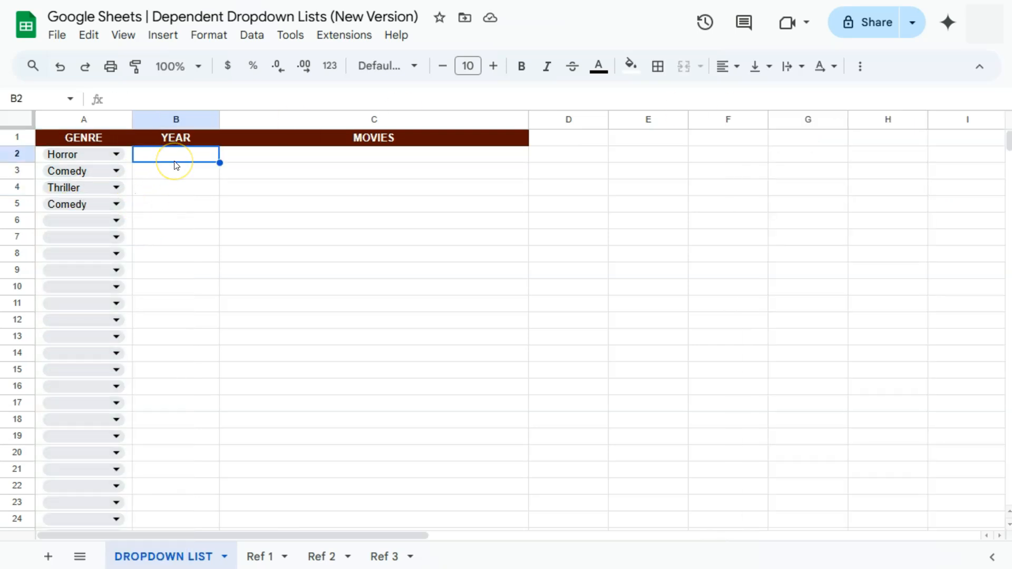
click(324, 559)
click(93, 135)
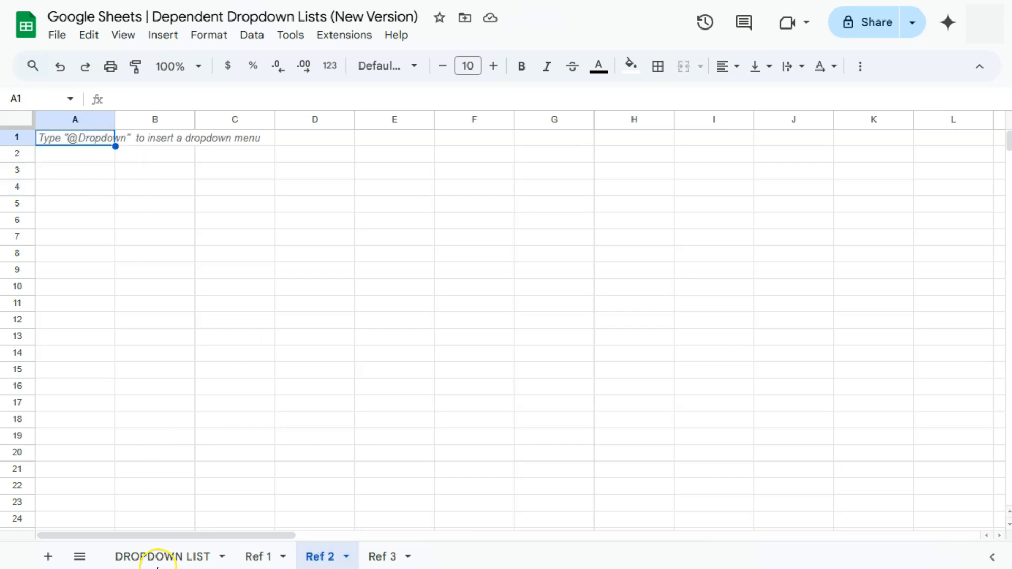
click(163, 556)
click(96, 254)
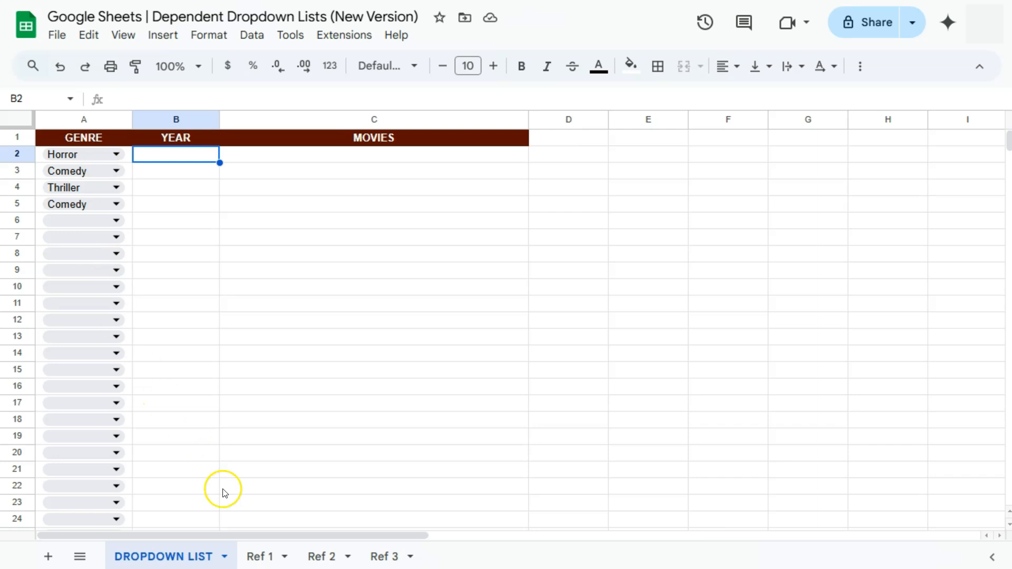
Step: Enter =ArrayFormula('DROPDOWN LIST'!A2:A) in cell A1 of the Ref 2 sheet to mirror the selected genres
click(322, 556)
click(85, 139)
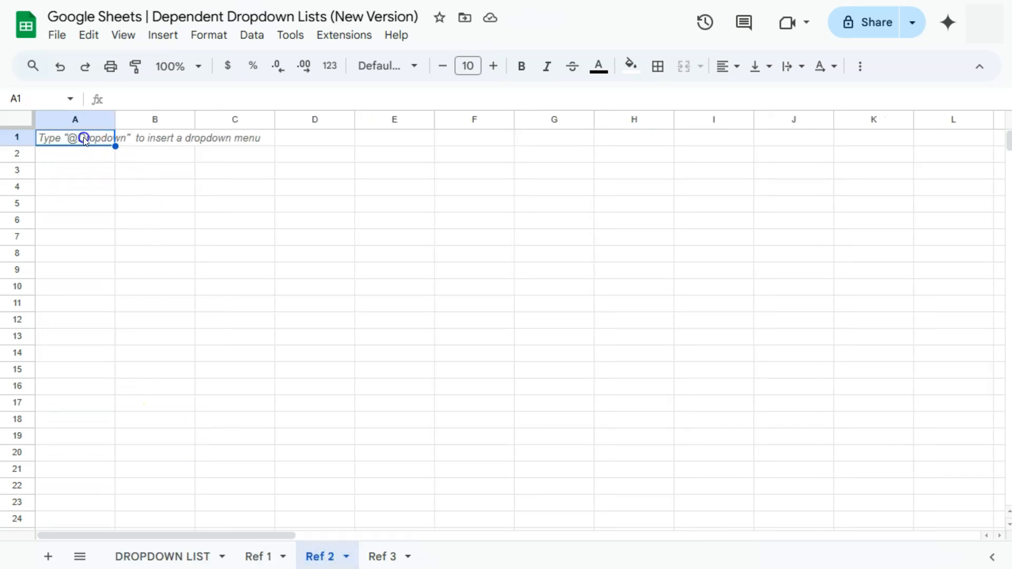
text(=)
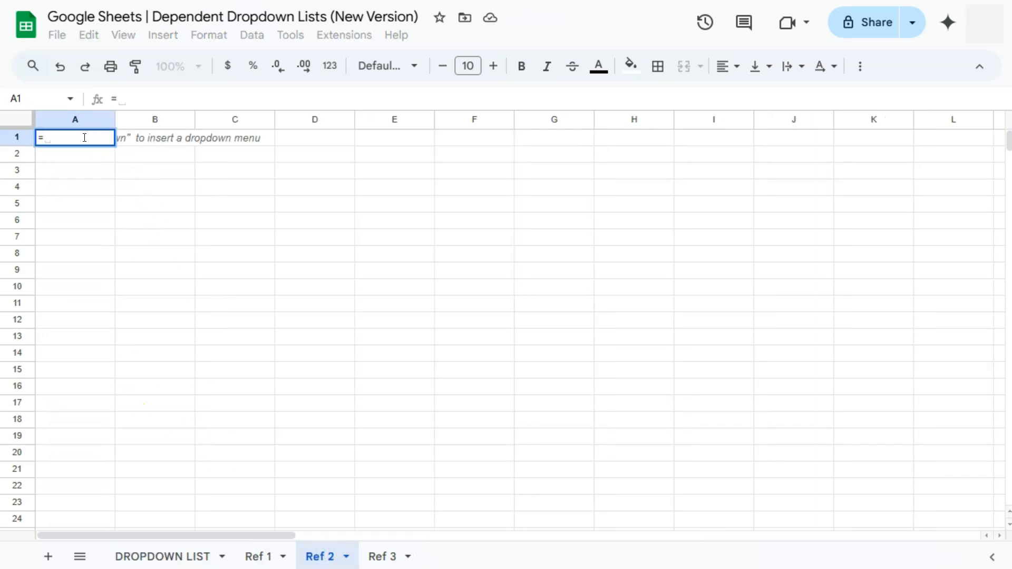
click(174, 558)
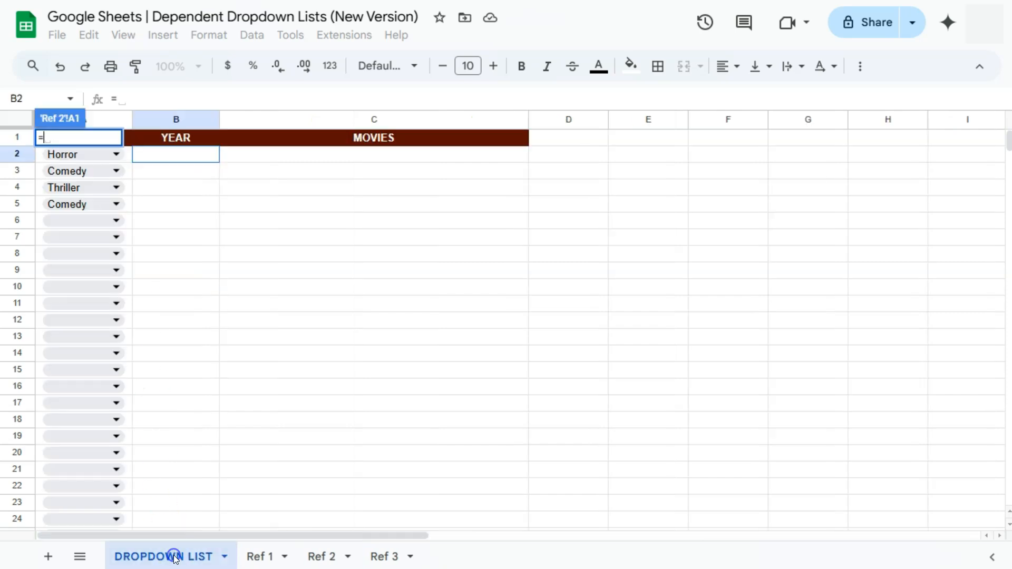
drag(53, 154, 60, 273)
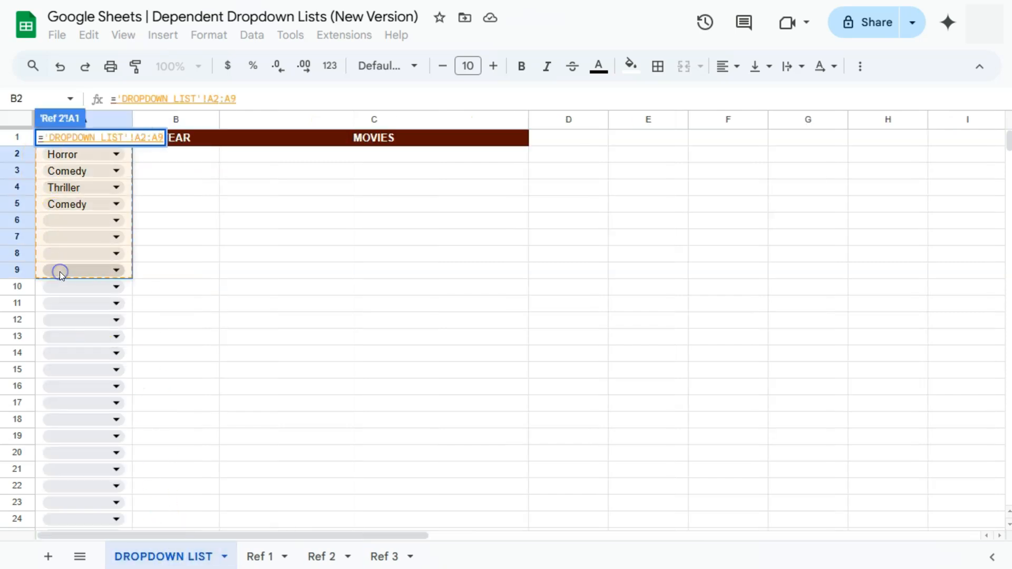
key(BackSpace)
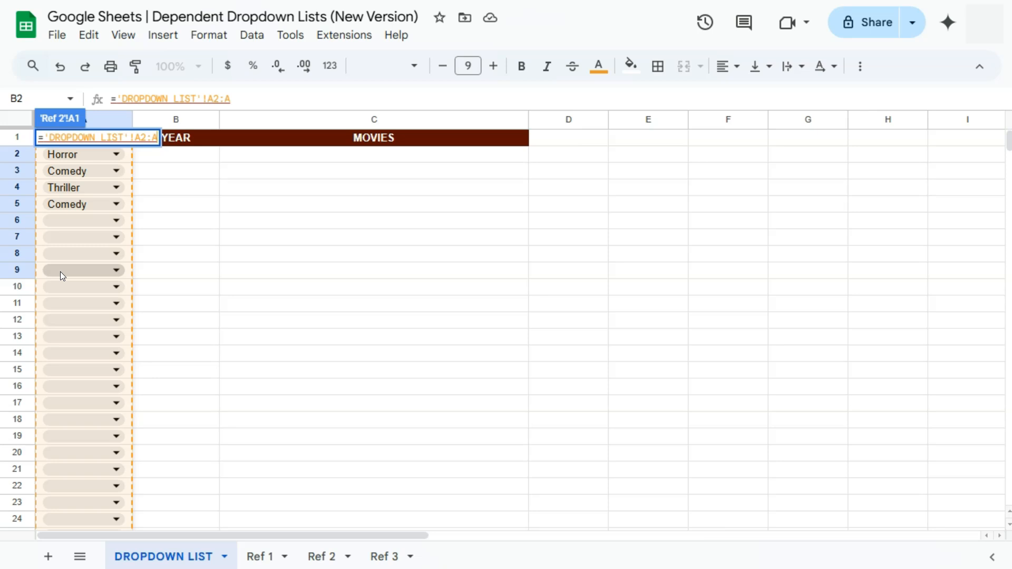
key(ctrl+shift+Return)
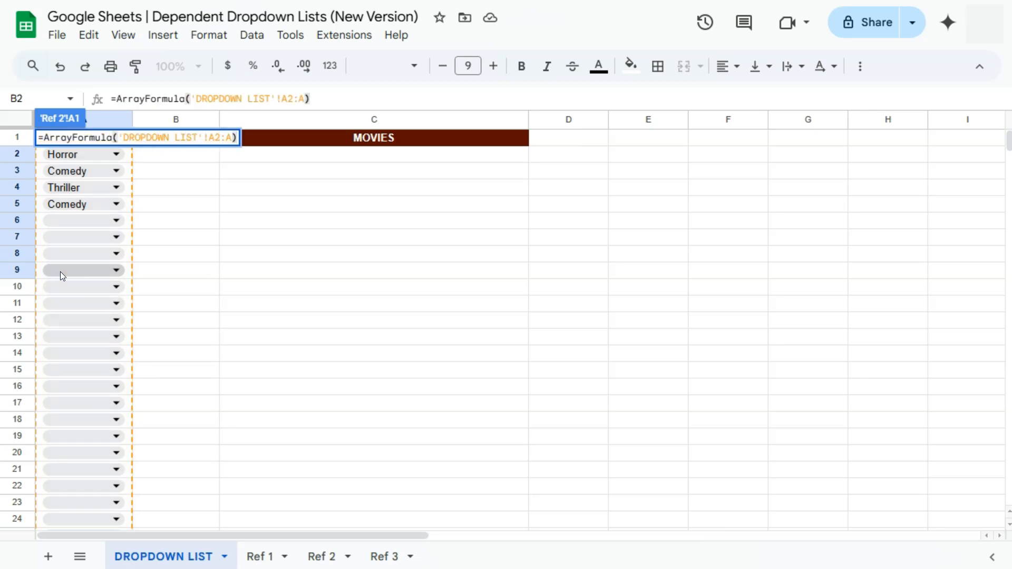
key(Return)
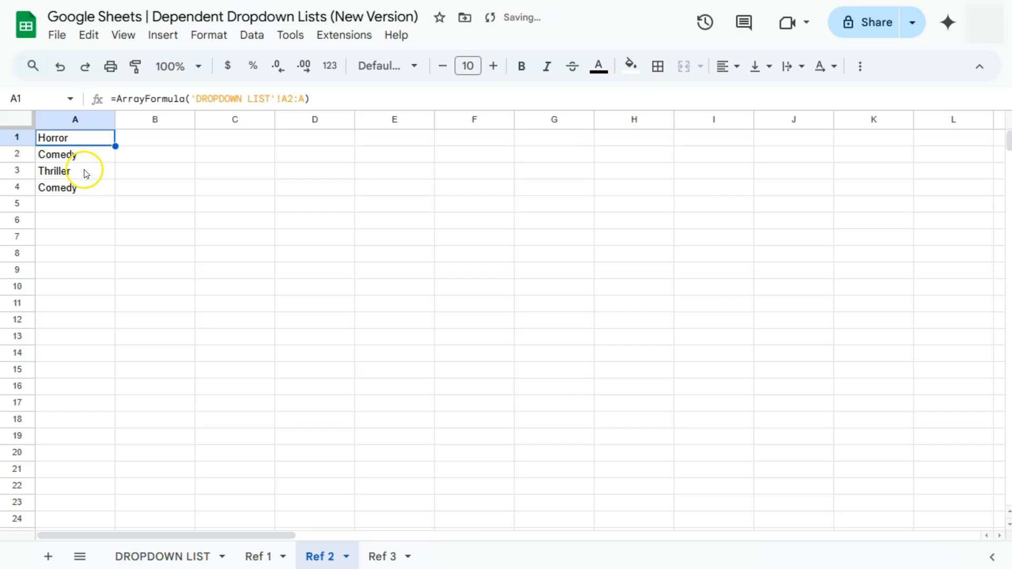
Step: Choose Horror as the genre in cell A6 of the DROPDOWN LIST sheet and check the mirrored list on Ref 2
click(170, 560)
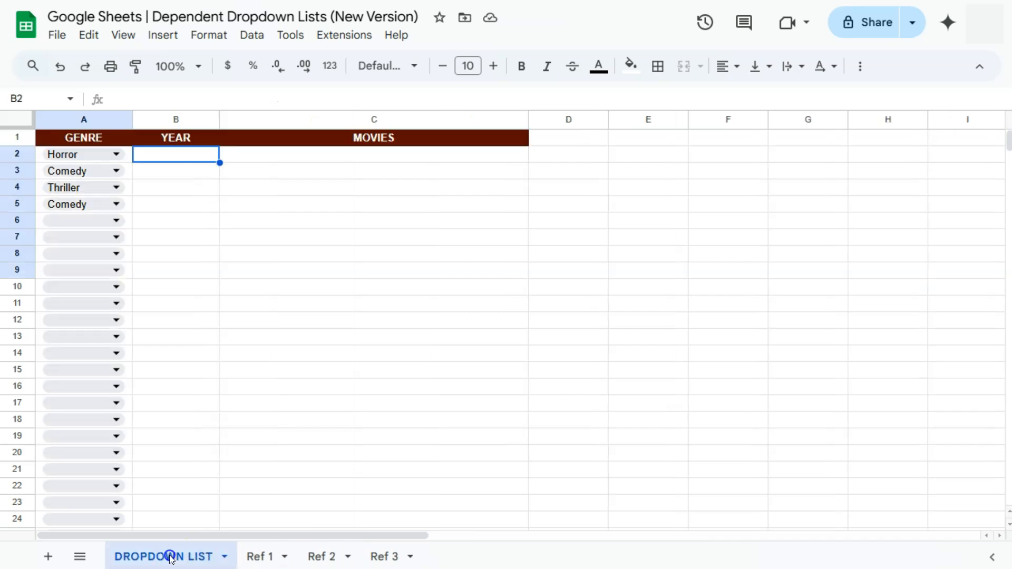
click(83, 219)
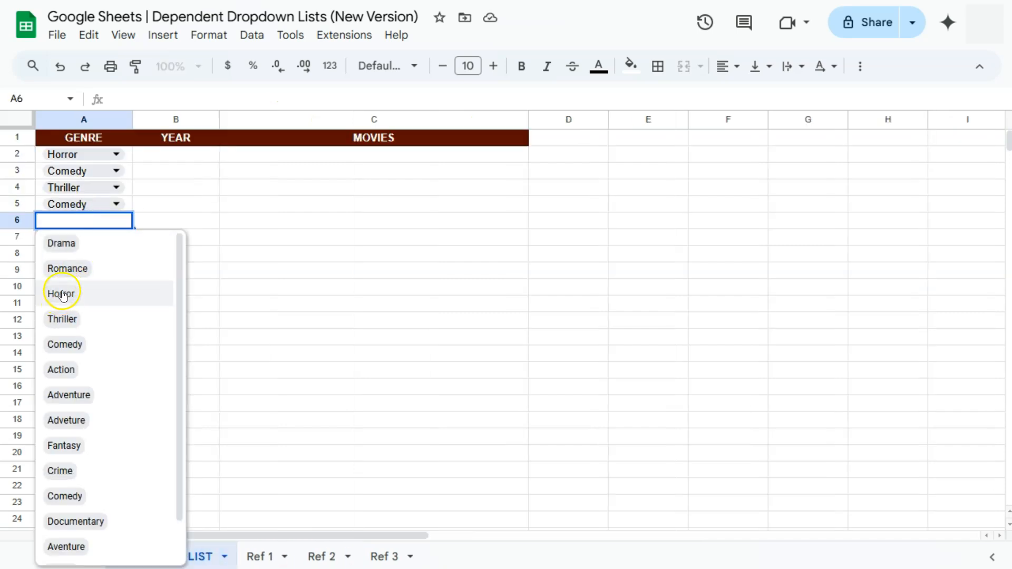
click(64, 295)
click(322, 557)
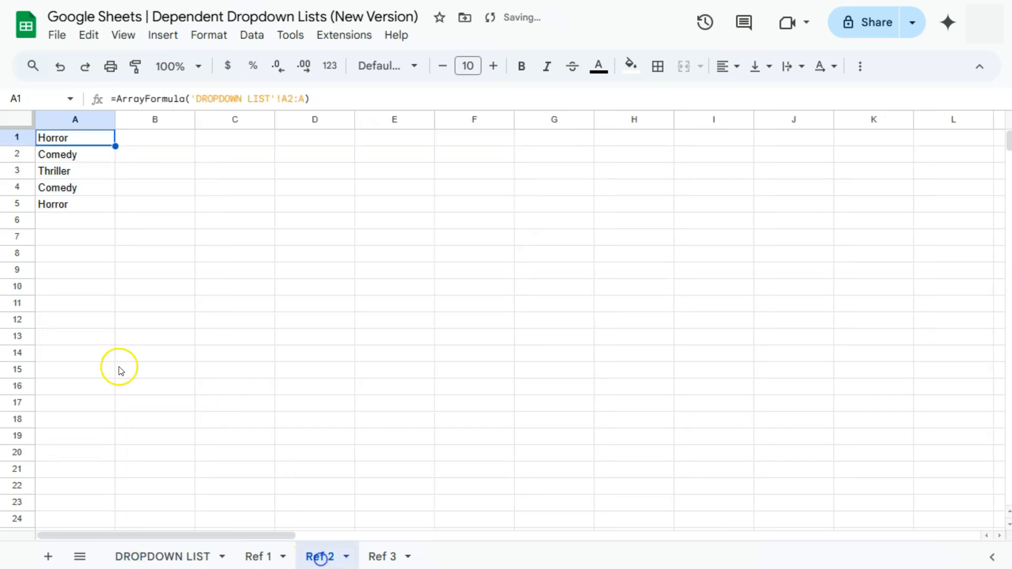
click(133, 138)
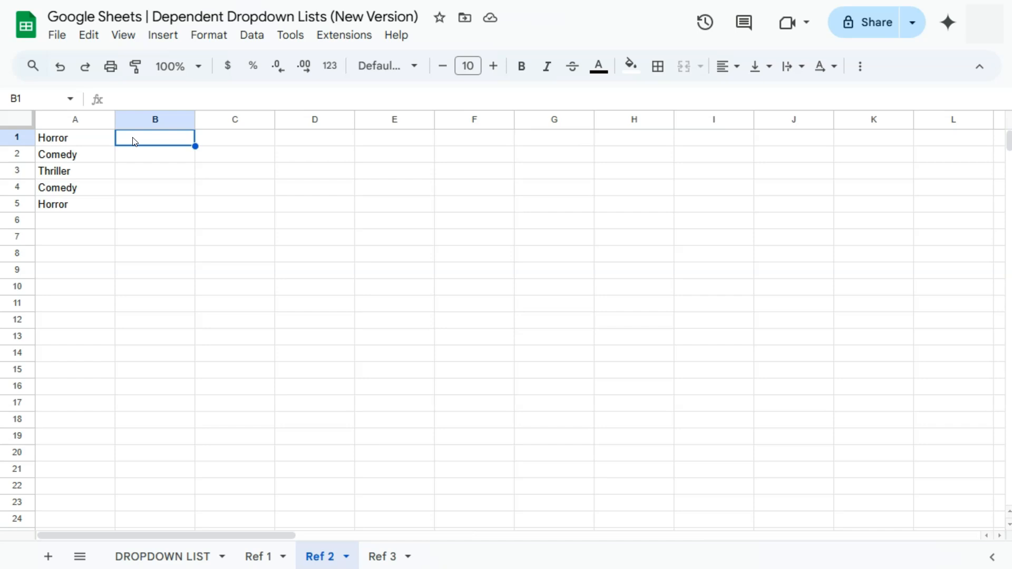
Step: Start a FILTER formula in cell B1 of Ref 2 with the year column 'Ref 1'!B2:B as its range
text(=fil)
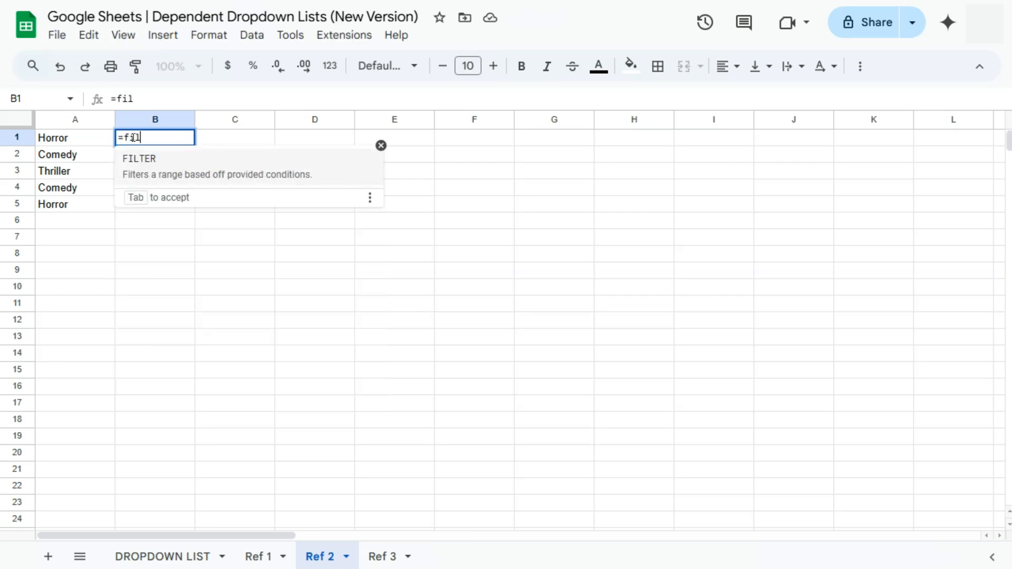
text(ter)
key(Tab)
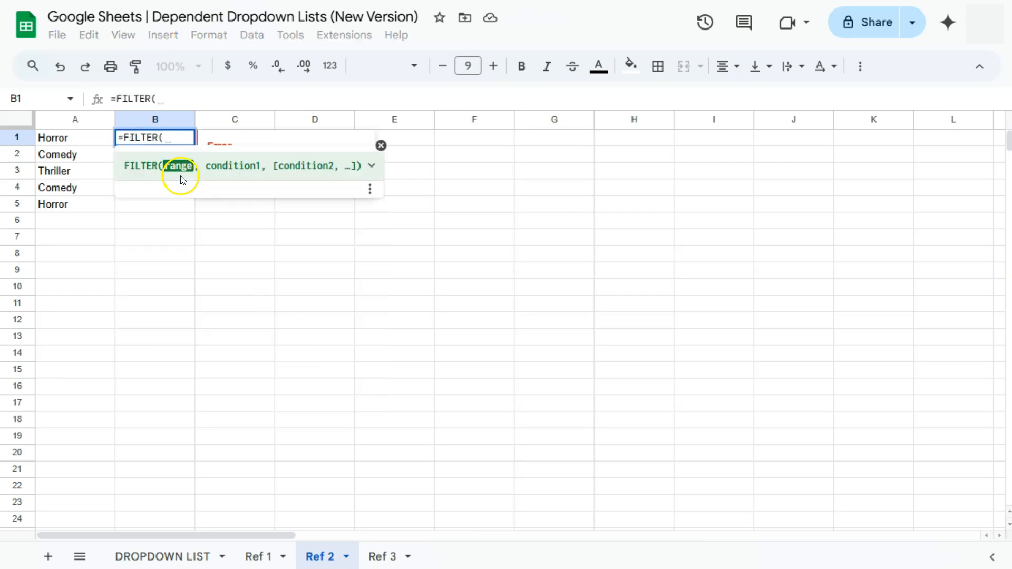
click(257, 556)
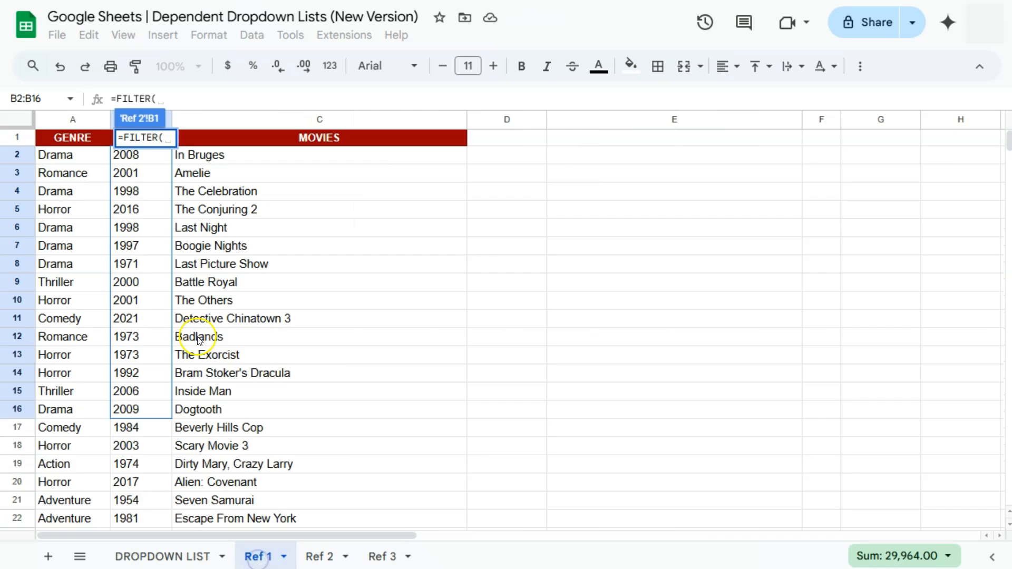
drag(143, 158, 143, 431)
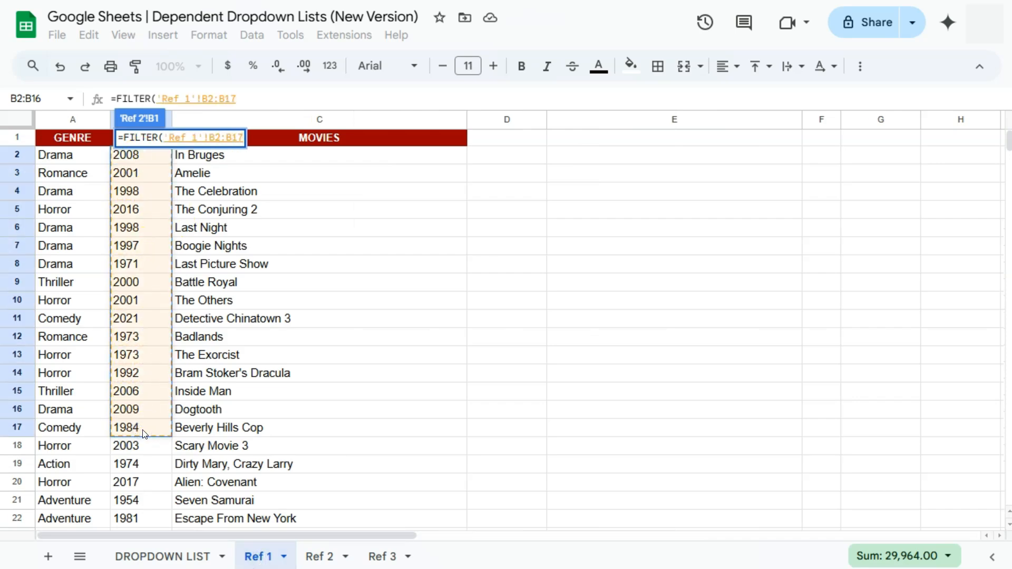
key(BackSpace)
key(BackSpace)
text(,)
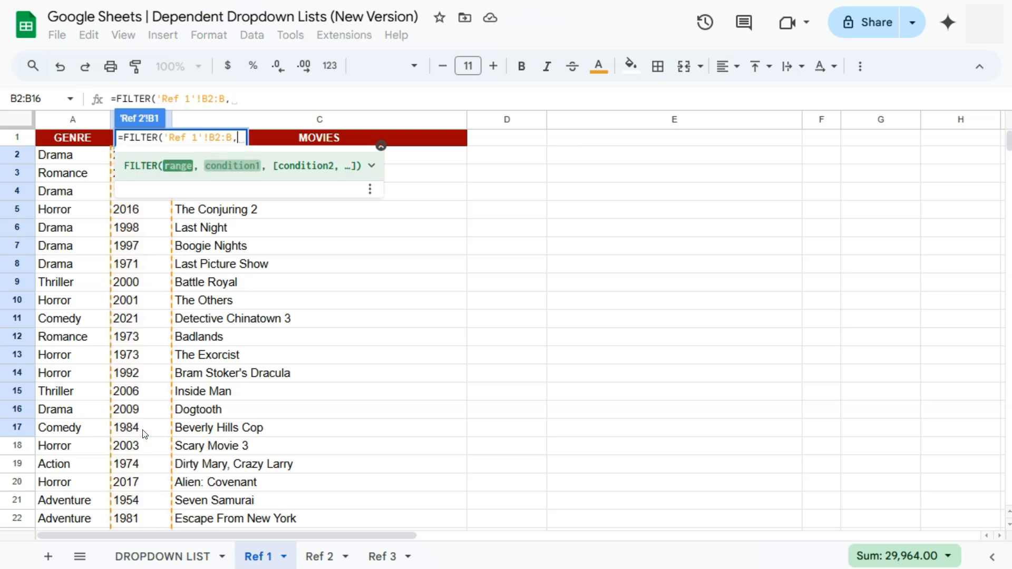
Step: Complete the FILTER formula with the condition 'Ref 1'!A2:A=A1, matching the genre in cell A1 of Ref 2
drag(74, 155, 75, 435)
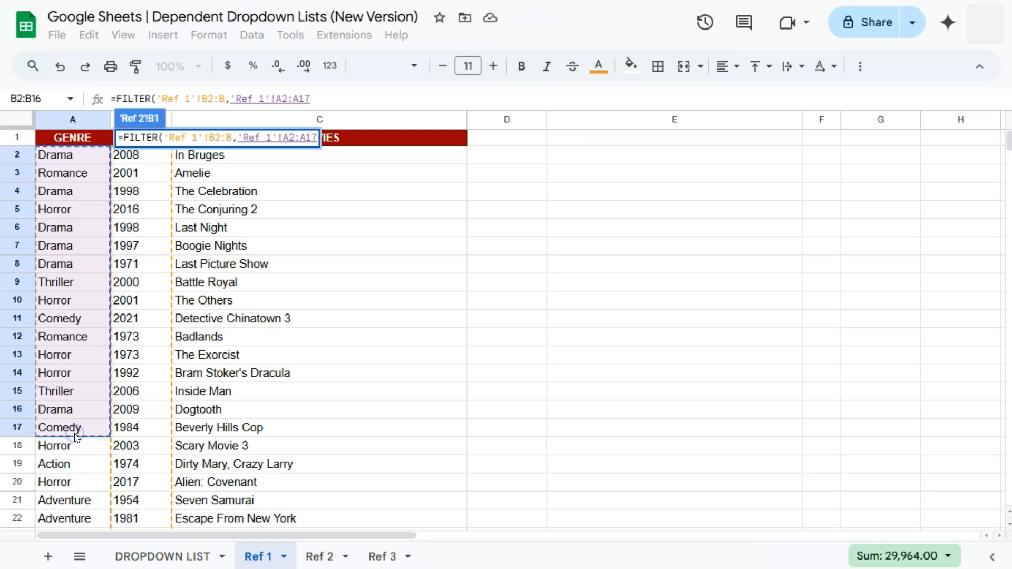
key(BackSpace)
key(BackSpace)
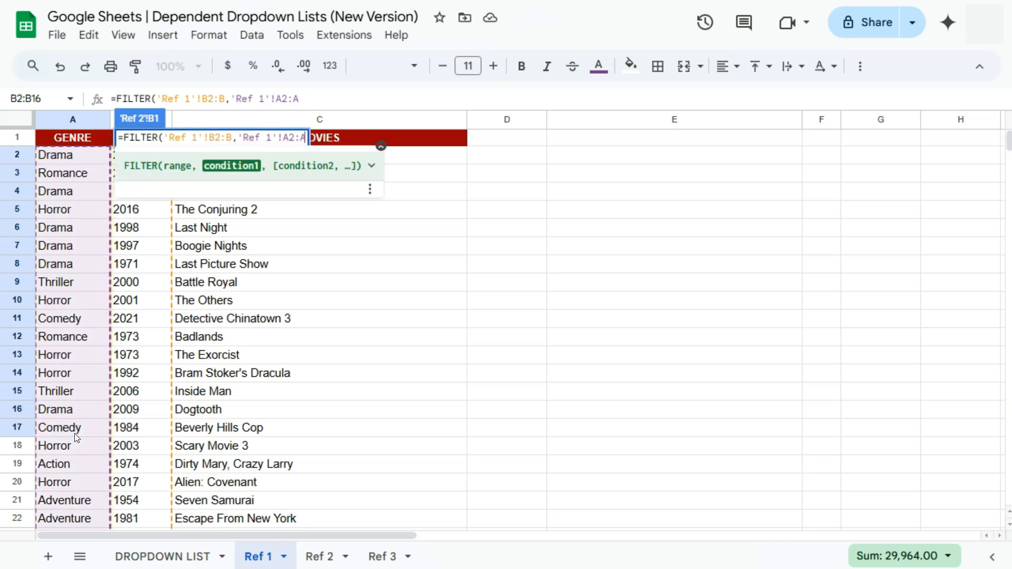
text(=)
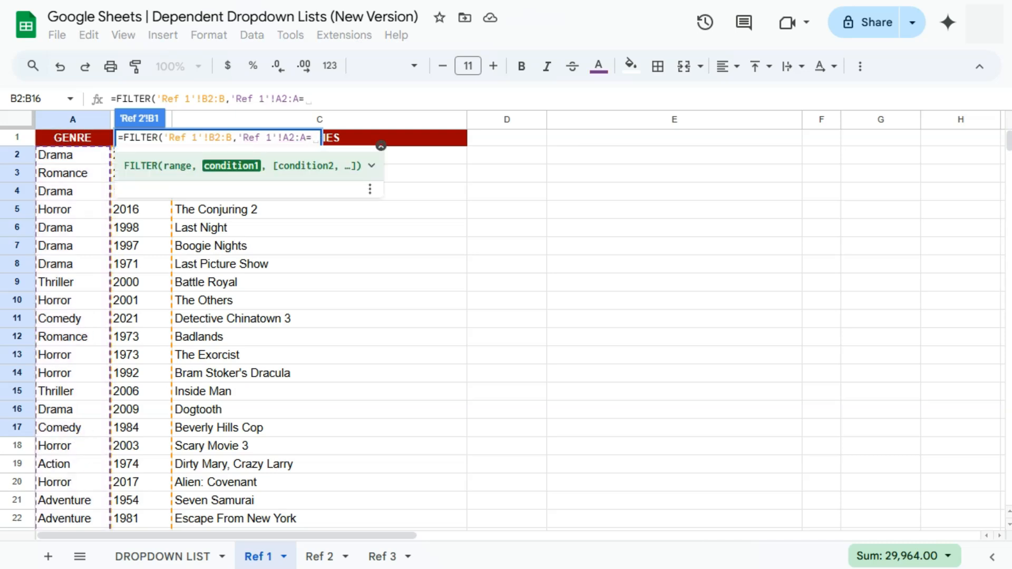
click(320, 556)
click(83, 139)
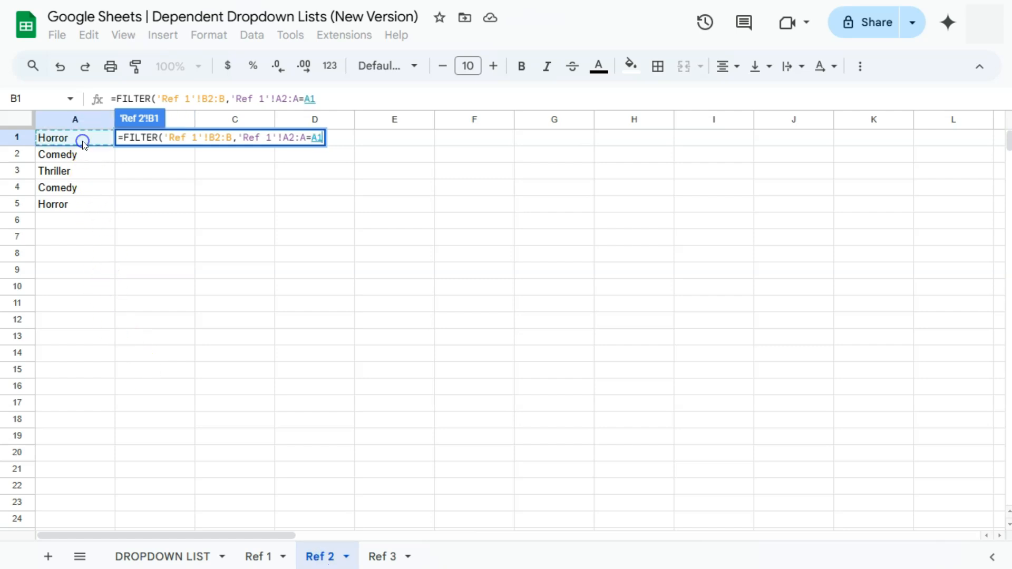
text())
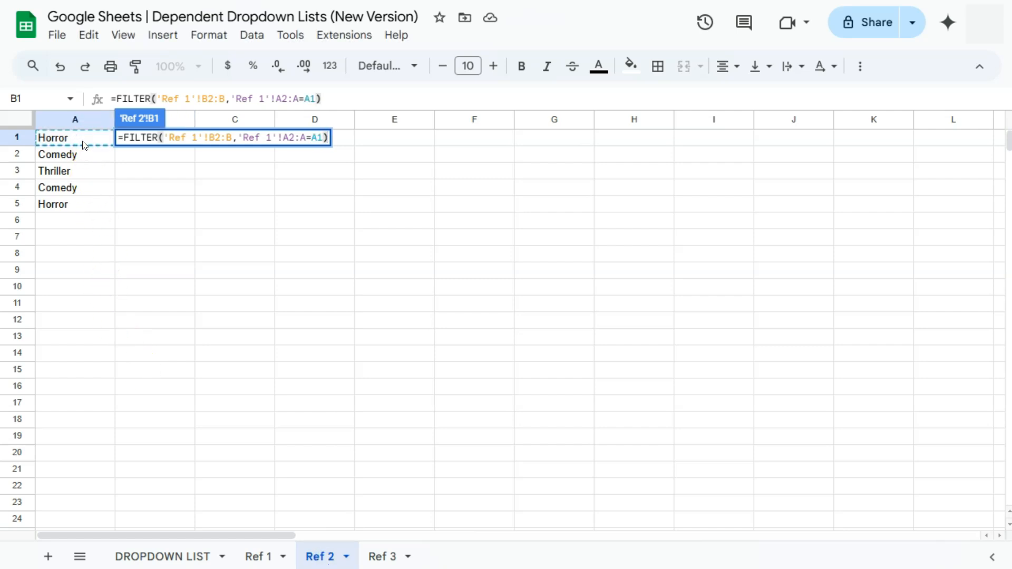
key(Return)
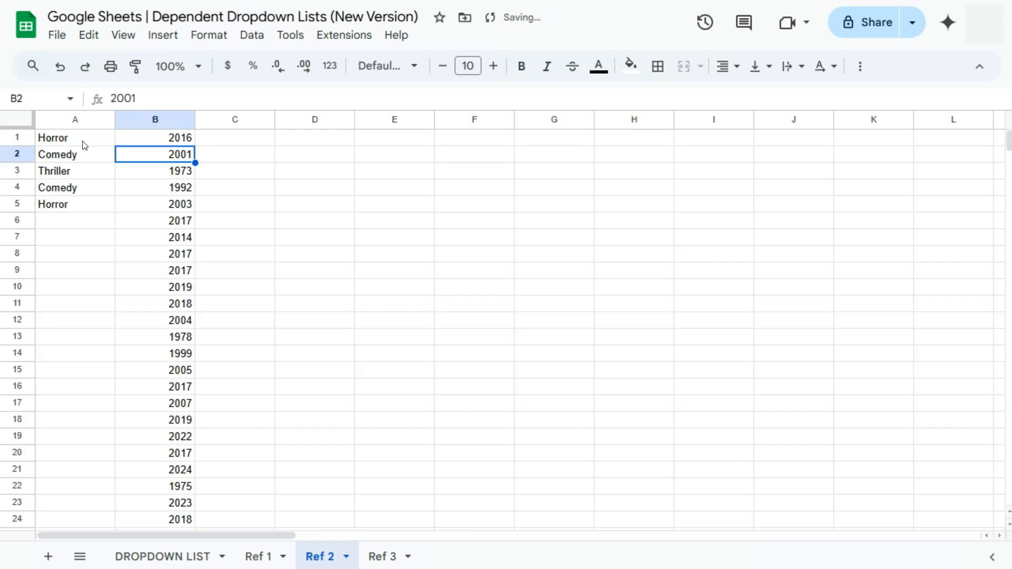
Step: Wrap the FILTER formula in cell B1 in UNIQUE to remove duplicate years, and look through the resulting list
double_click(156, 139)
click(121, 136)
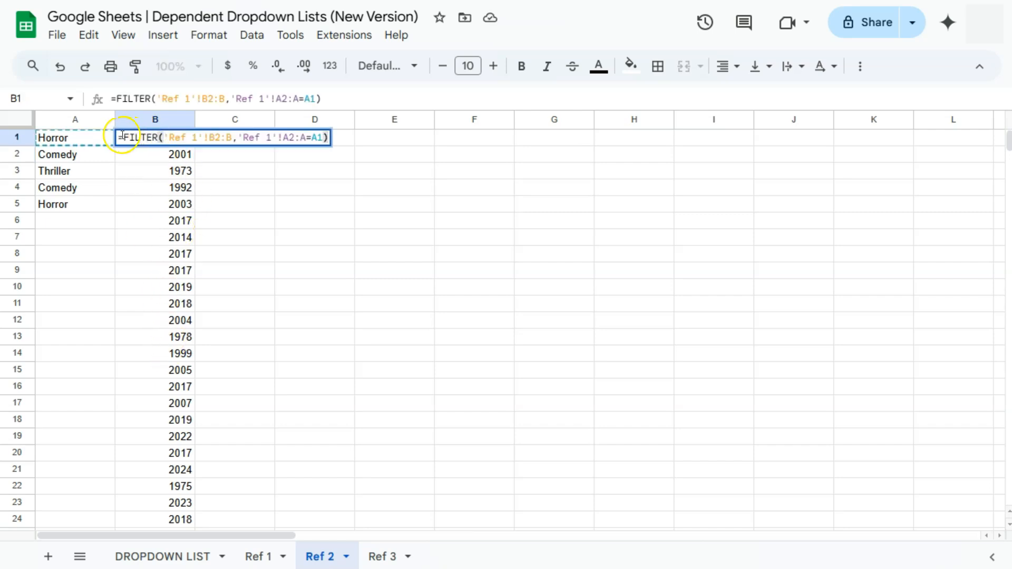
click(124, 137)
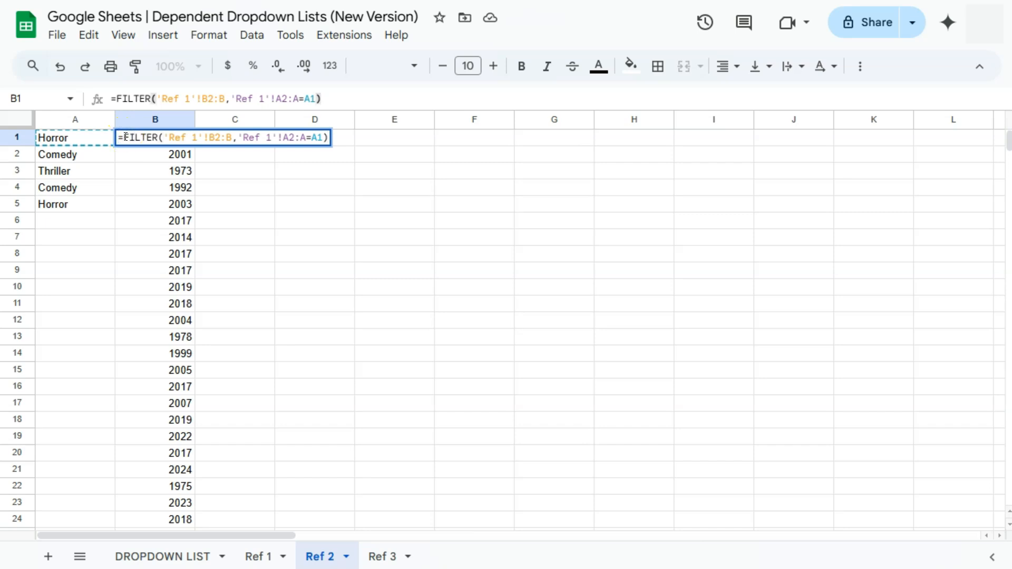
text(Uni)
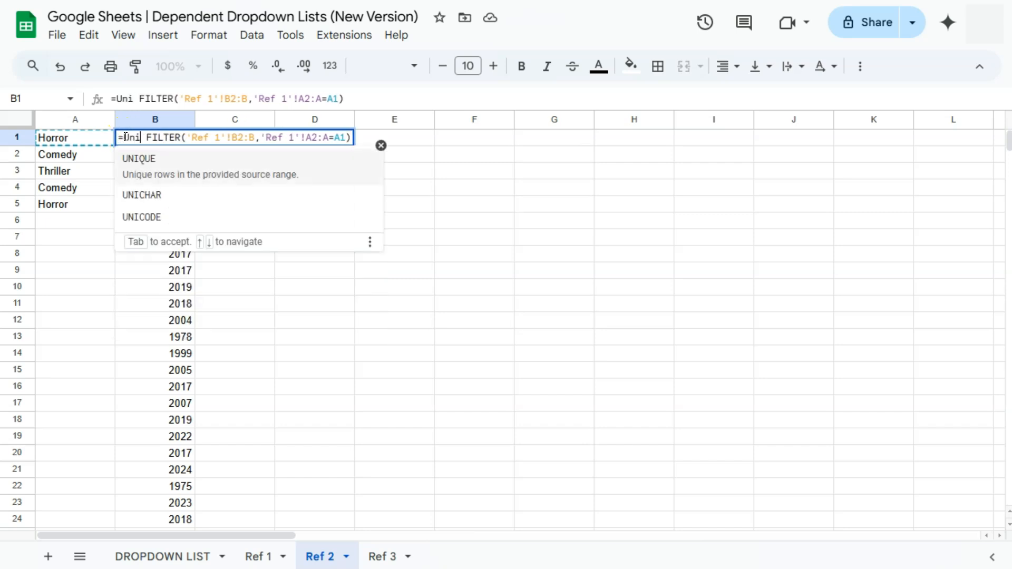
click(149, 158)
click(380, 95)
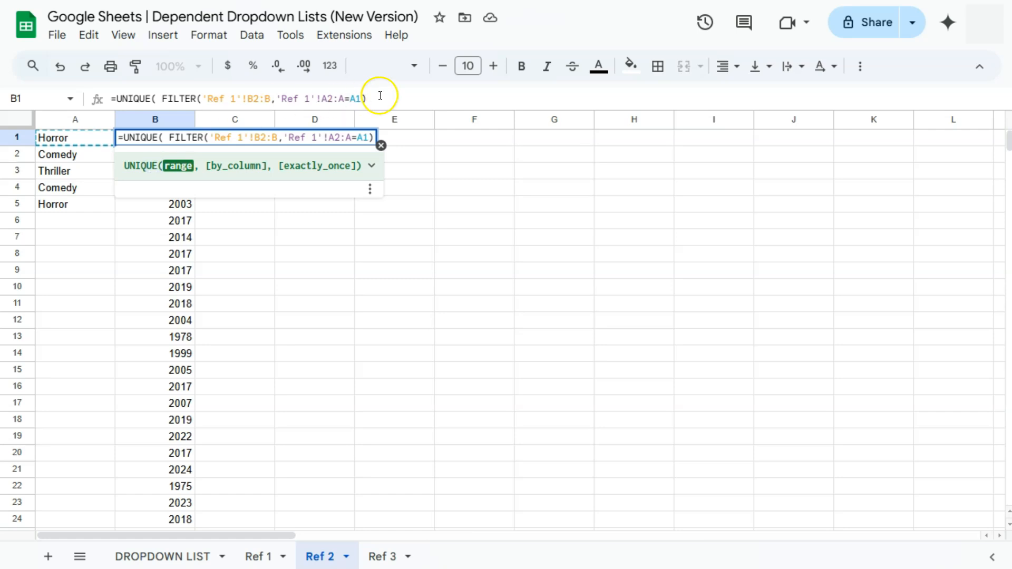
text())
key(Return)
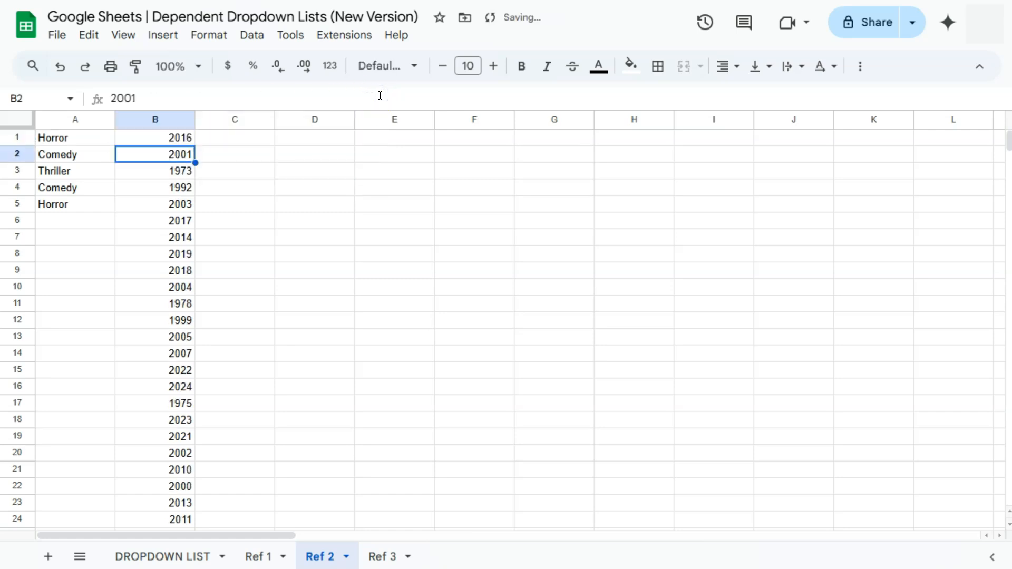
scroll(166, 265, down, 8)
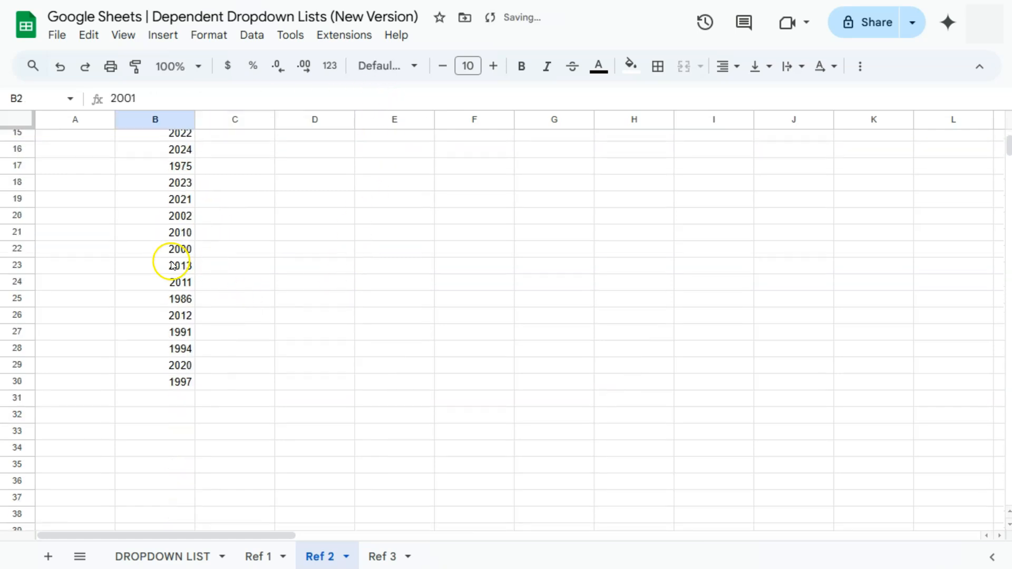
scroll(167, 268, up, 8)
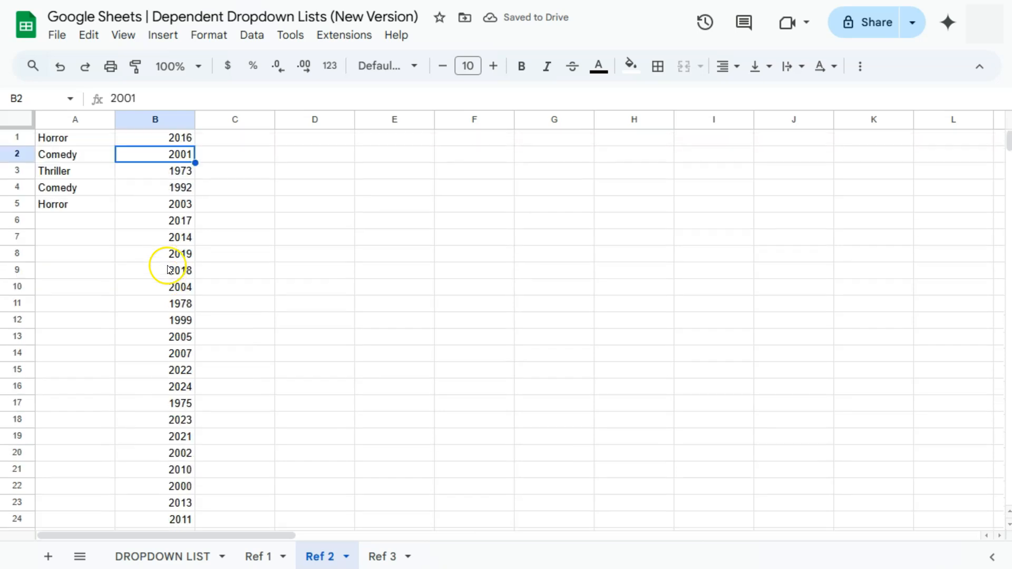
Step: Wrap the UNIQUE formula in cell B1 in TRANSPOSE so the years run across row 1
click(151, 140)
drag(152, 140, 842, 142)
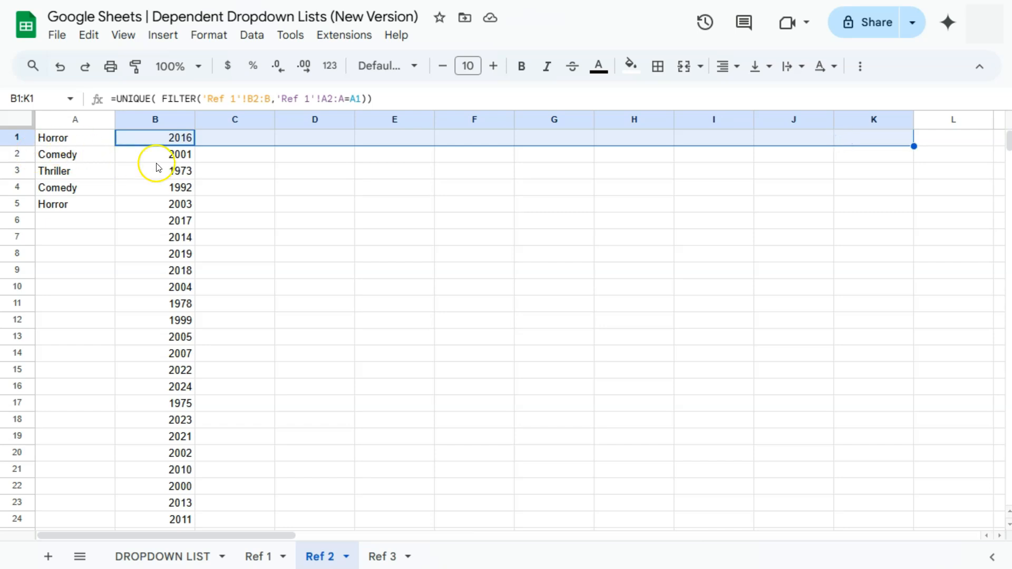
click(72, 140)
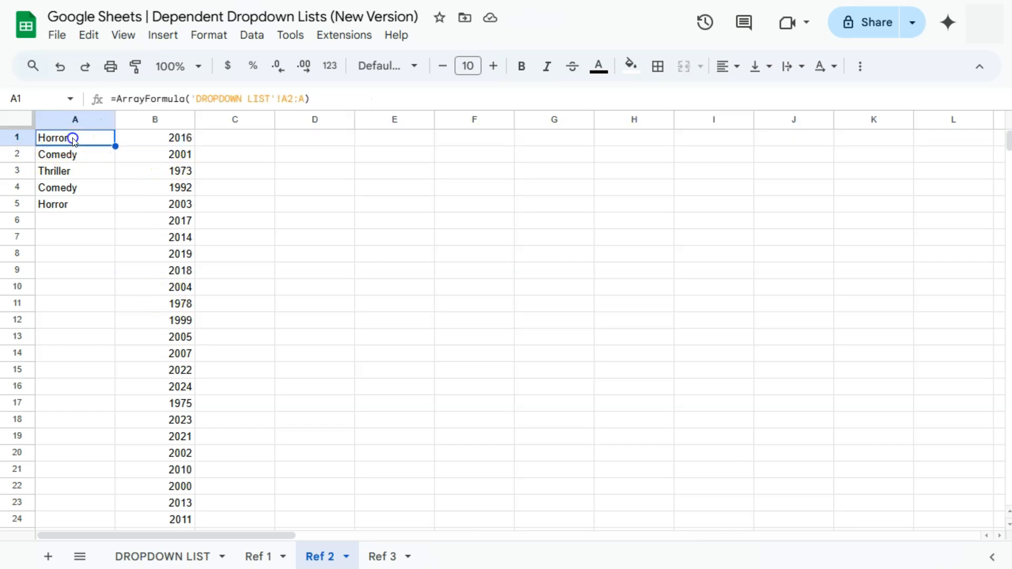
click(159, 142)
double_click(159, 141)
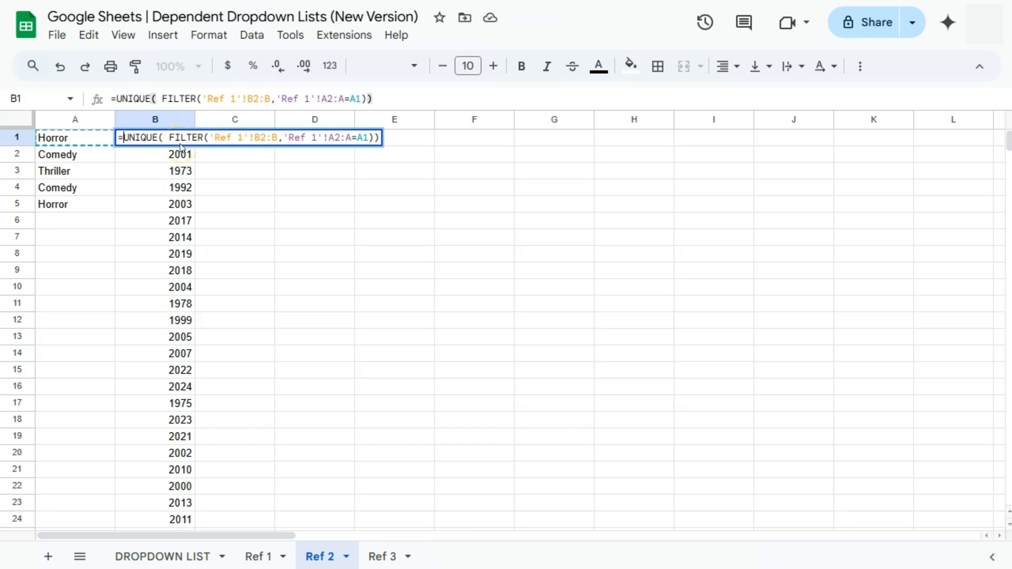
text(Tra)
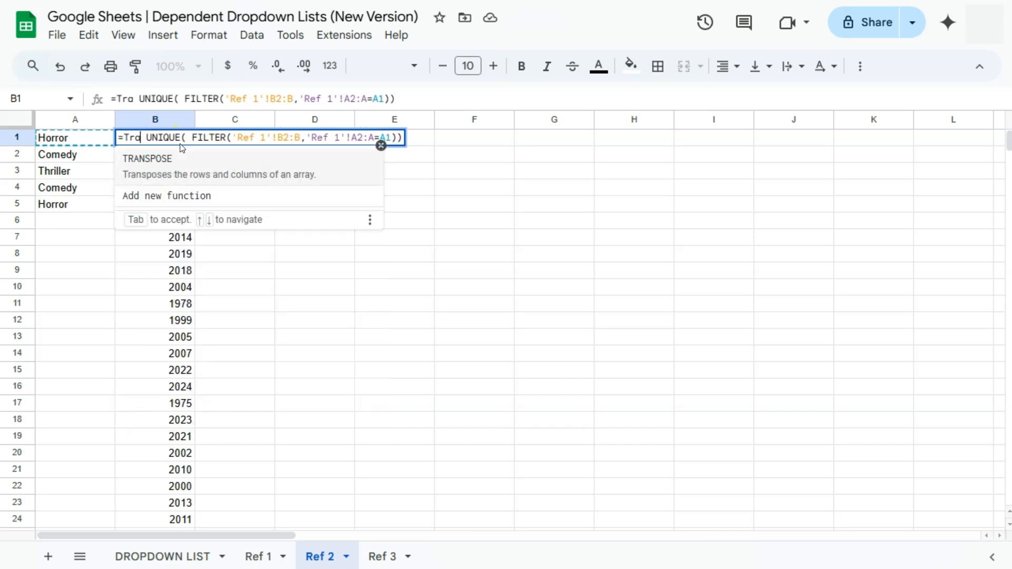
key(Tab)
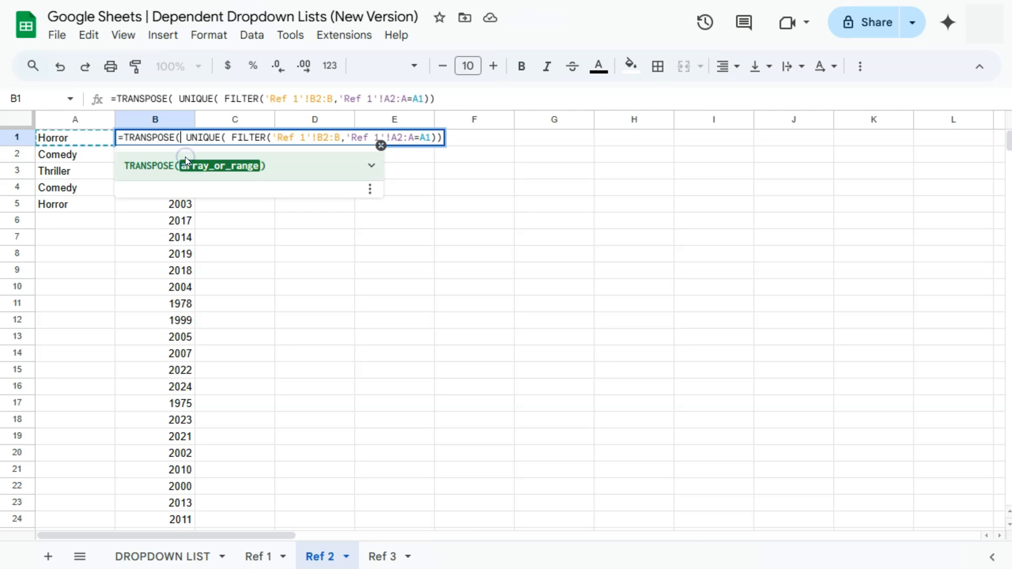
click(446, 105)
text())
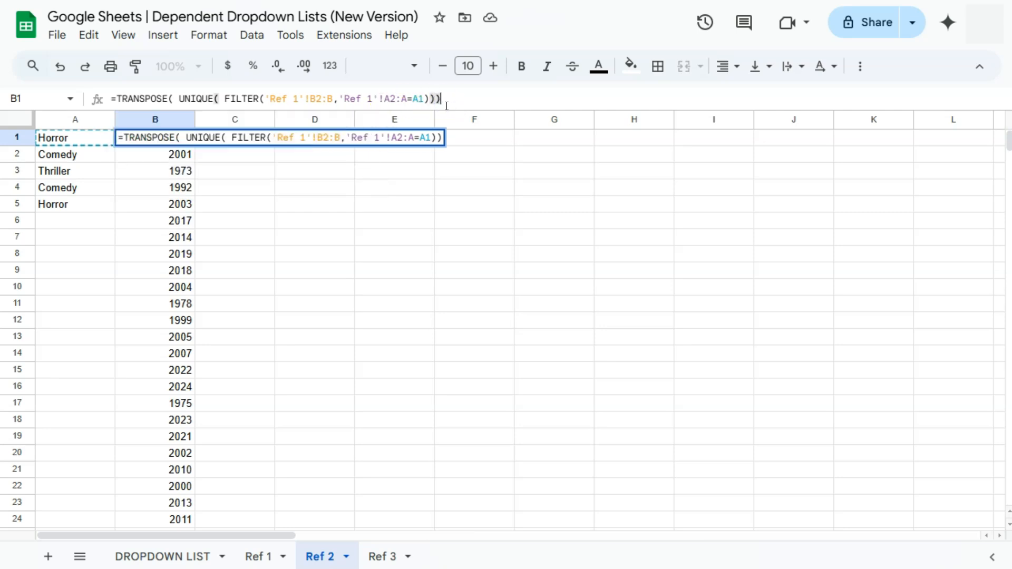
key(Return)
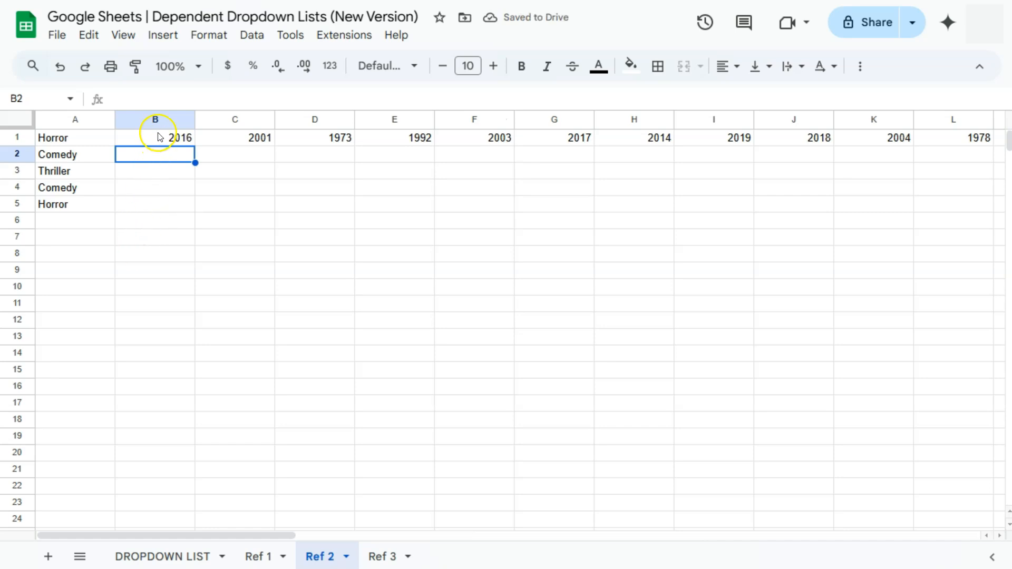
Step: Try filling the B1 formula down to B5, and clear the copies from B2:B5
click(160, 137)
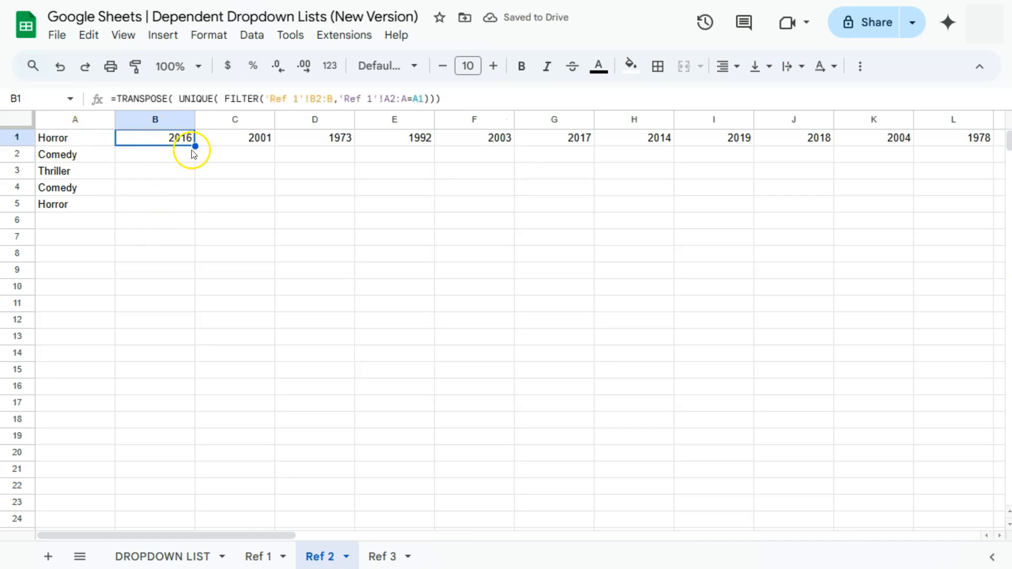
drag(192, 147, 192, 199)
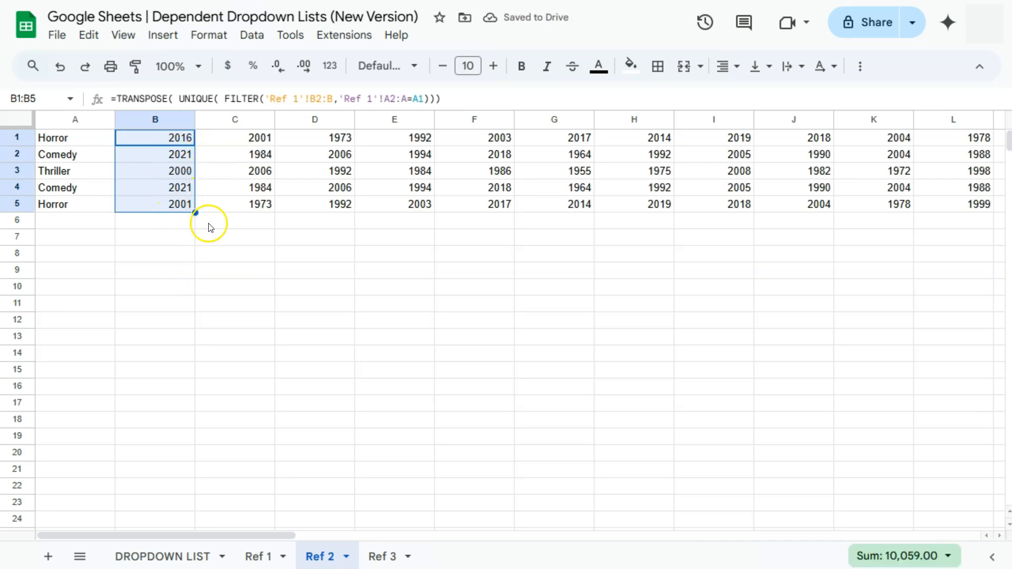
click(155, 161)
drag(155, 163, 170, 203)
key(Delete)
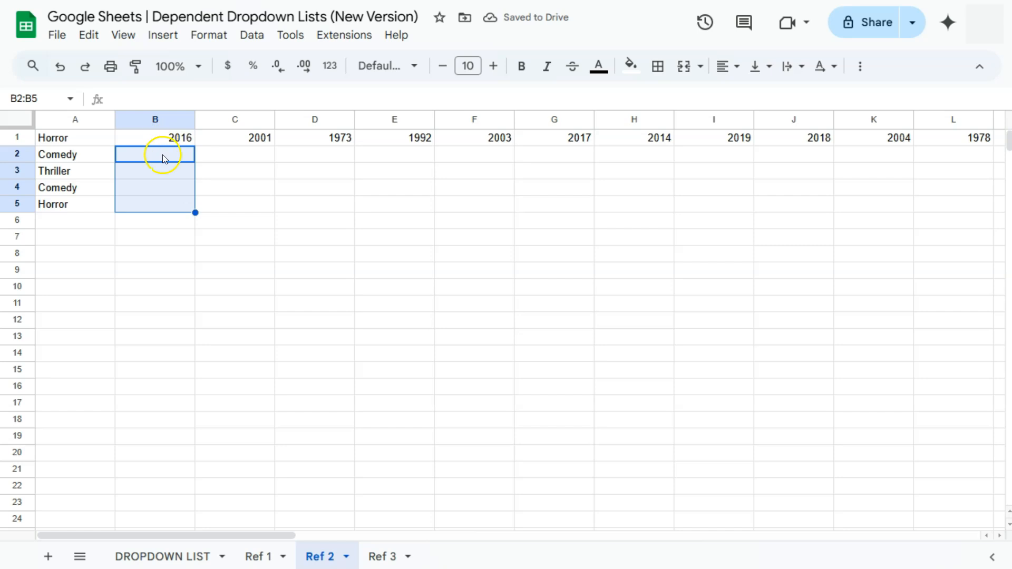
Step: Begin wrapping the TRANSPOSE formula in cell B1 in BYROW, using A1:A as the array range
click(164, 138)
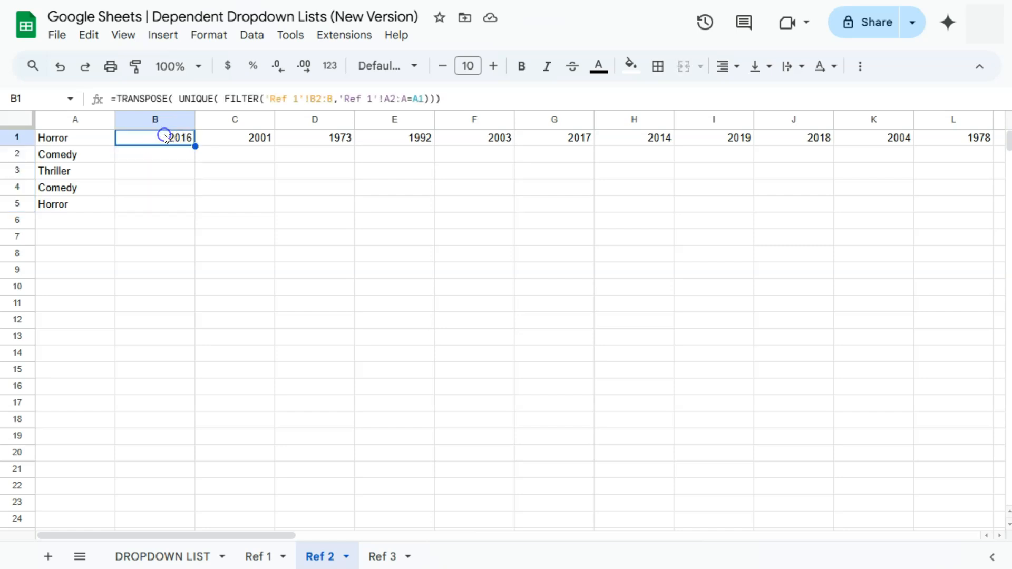
click(76, 207)
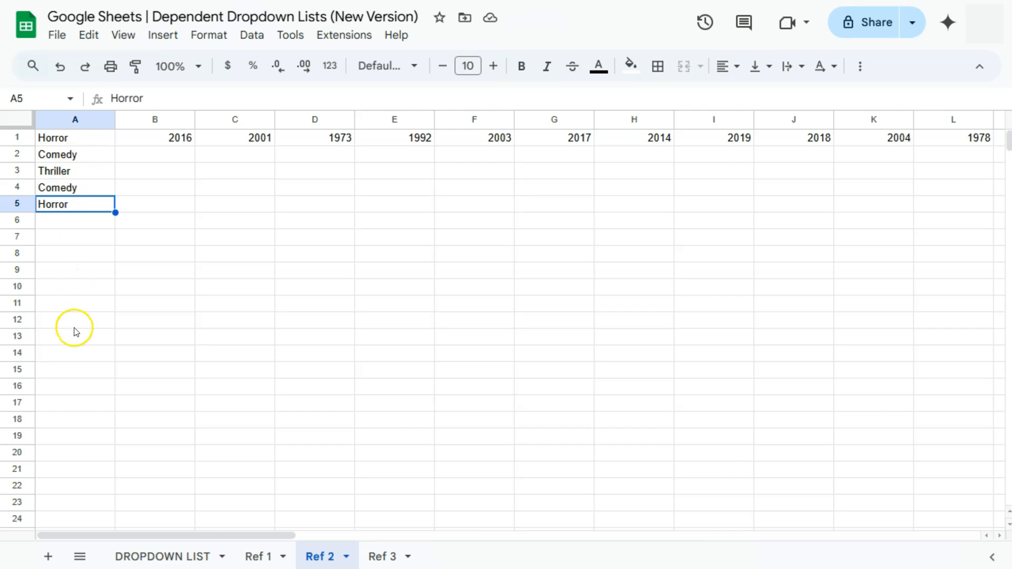
click(131, 138)
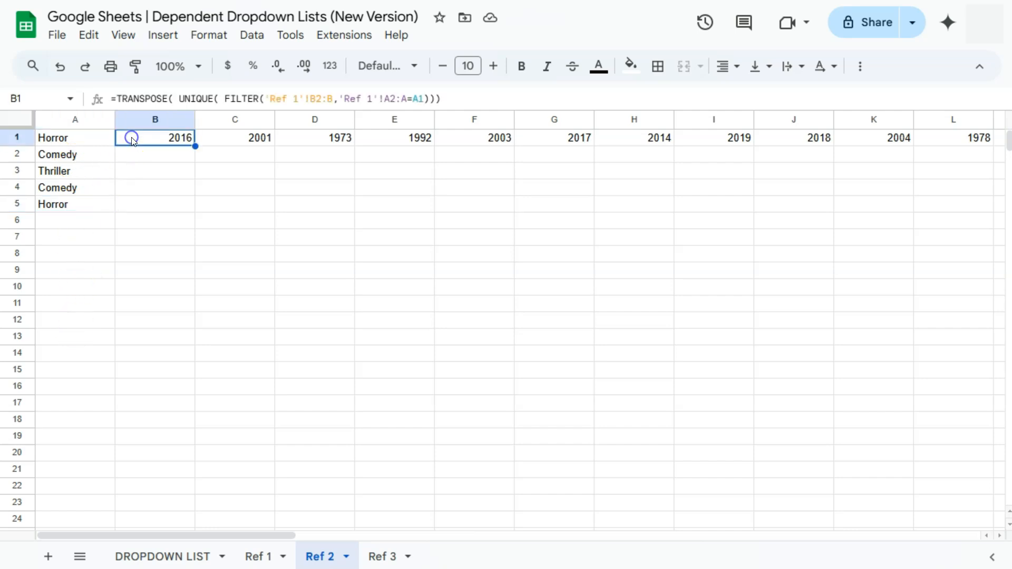
click(118, 99)
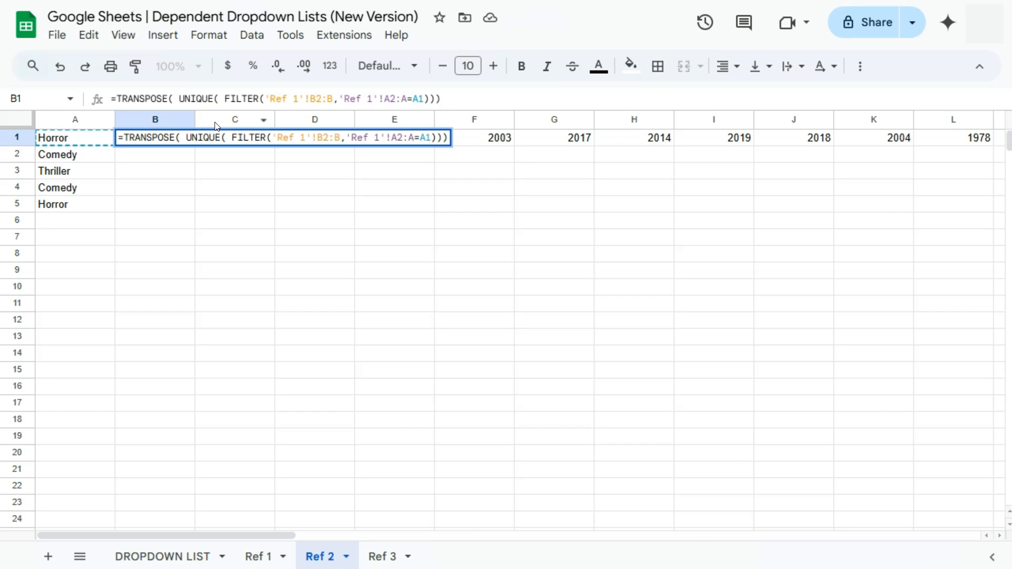
text(by)
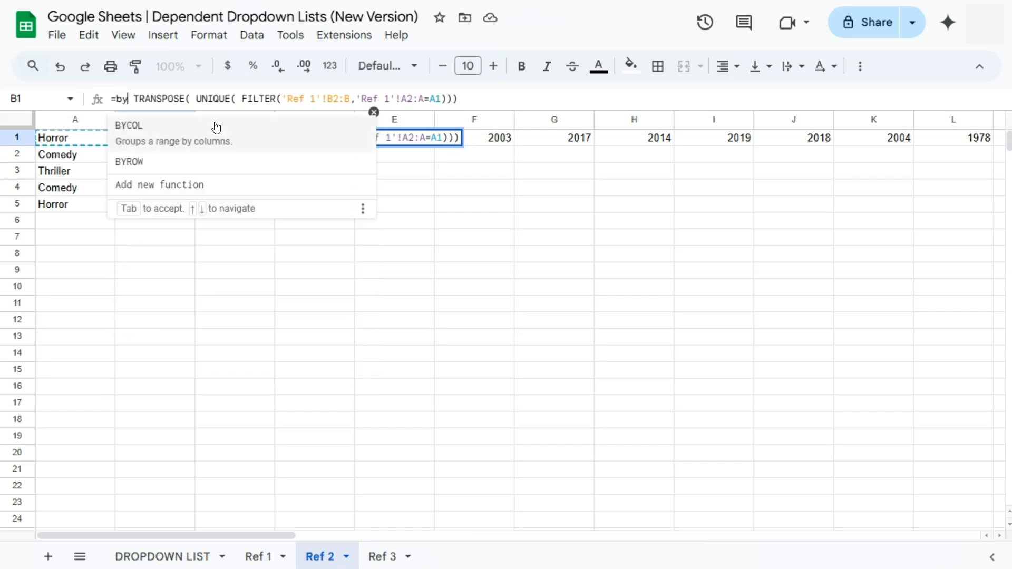
click(188, 158)
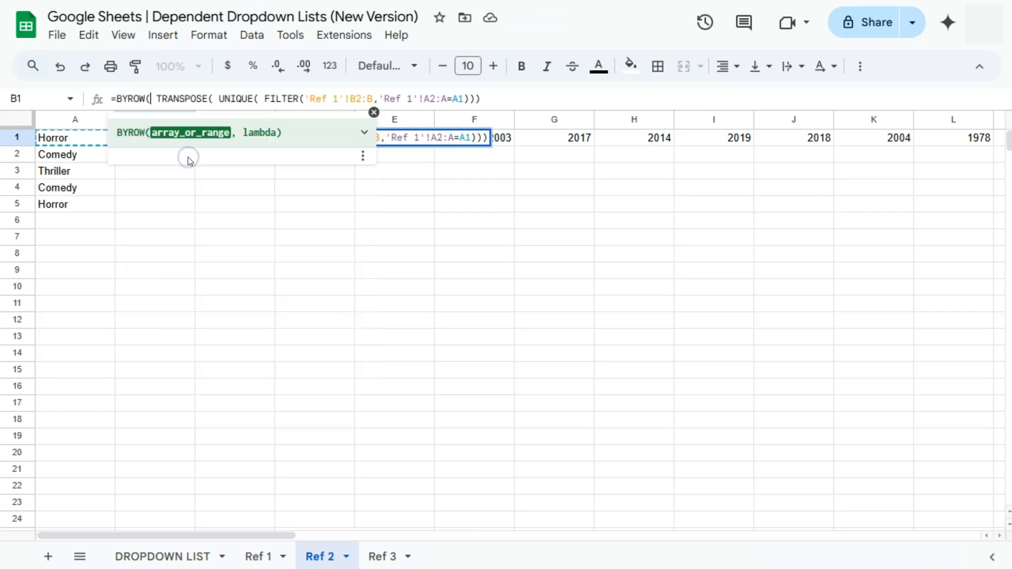
drag(86, 141, 94, 187)
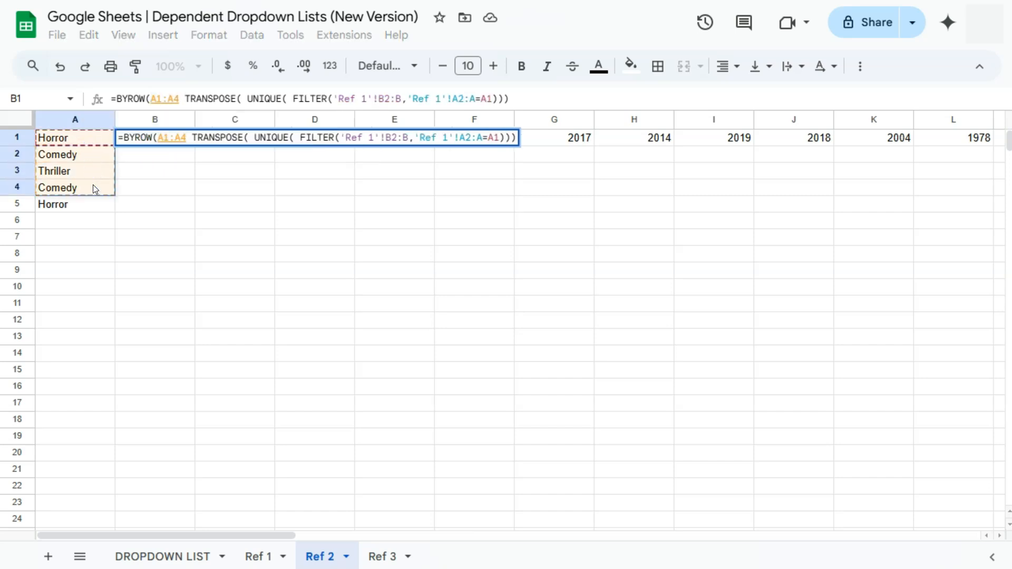
key(BackSpace)
text(,)
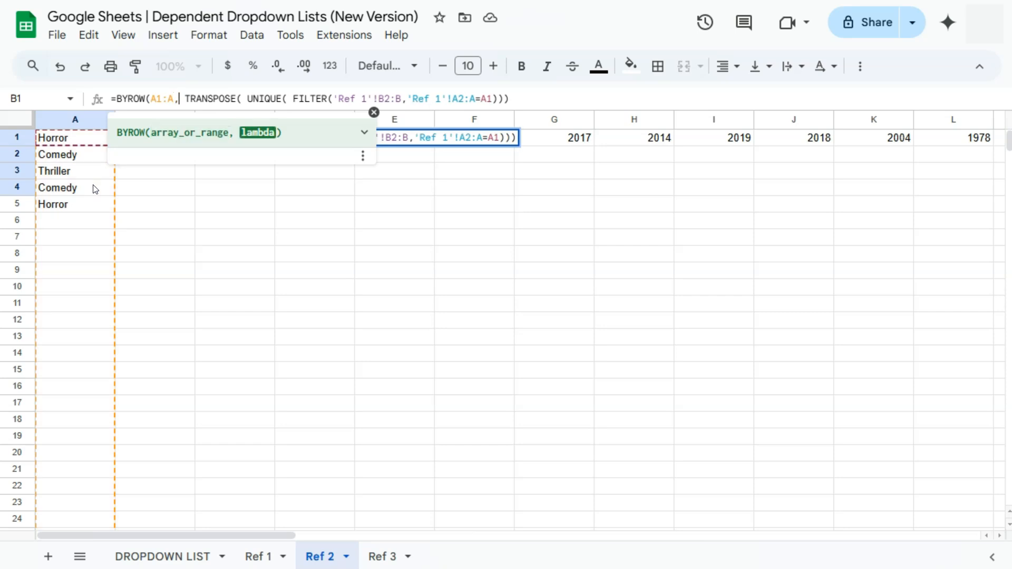
Step: Add a LAMBDA with the name A as BYROW's second argument, ahead of the TRANSPOSE expression
text(lam)
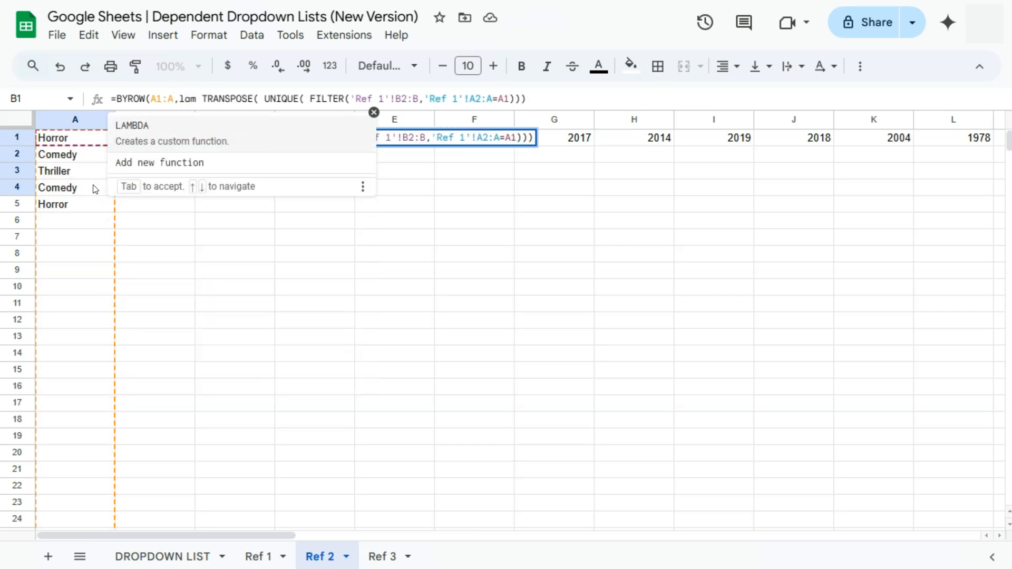
click(165, 131)
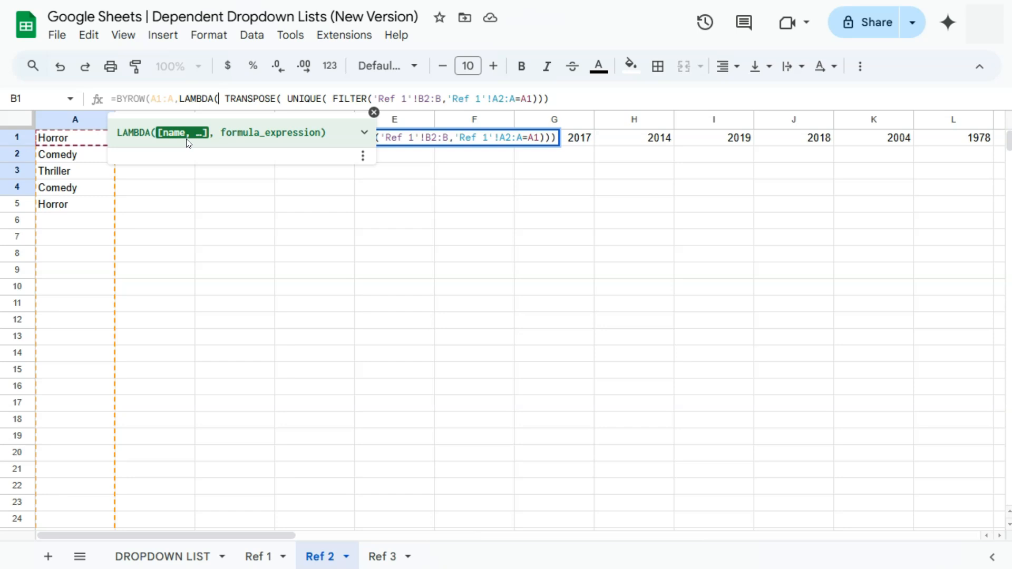
text(A)
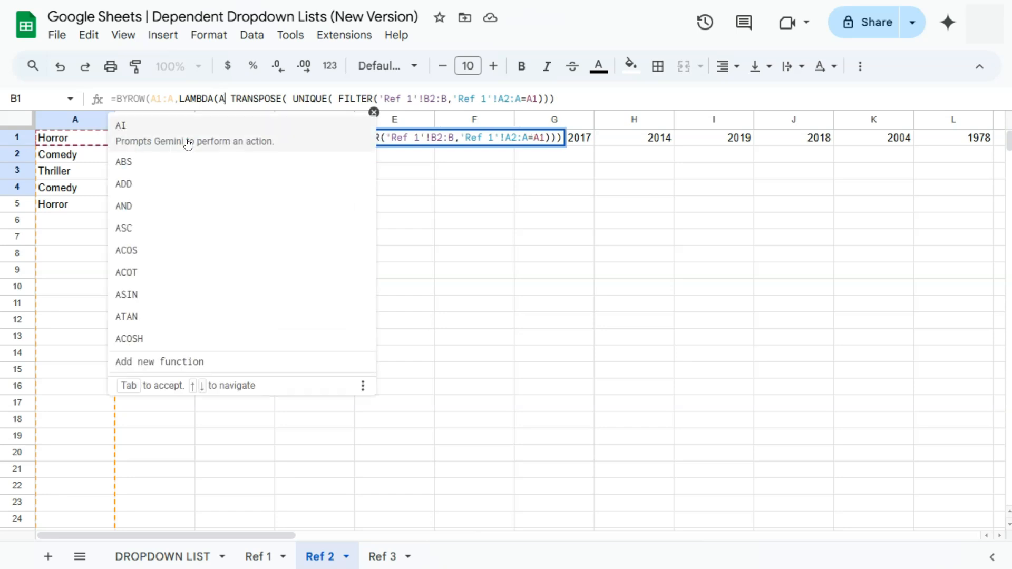
text(,)
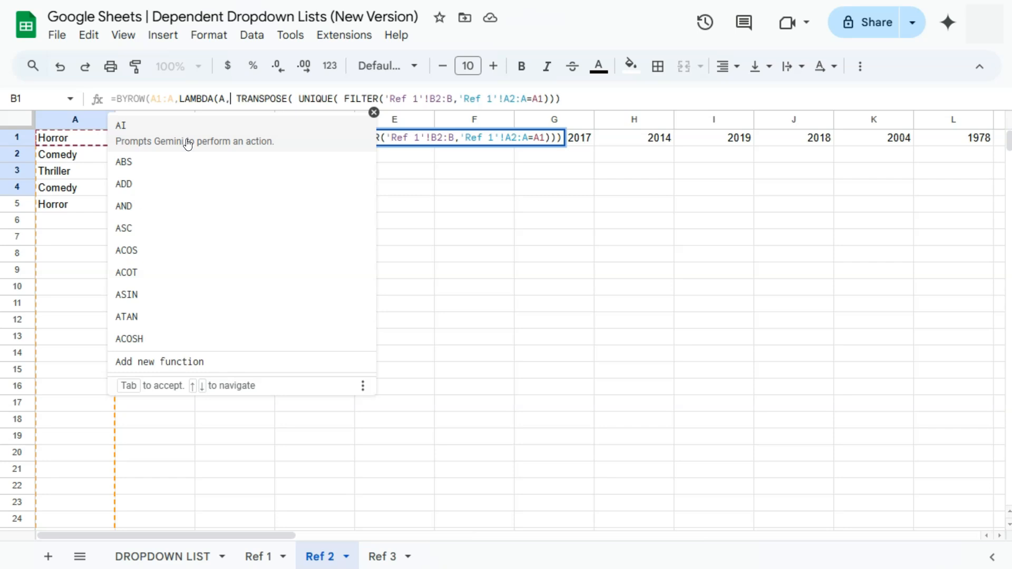
Step: Replace A1 with A in the FILTER condition, close and enter the BYROW formula, and check the year rows against the genres in column A
click(542, 98)
key(BackSpace)
key(BackSpace)
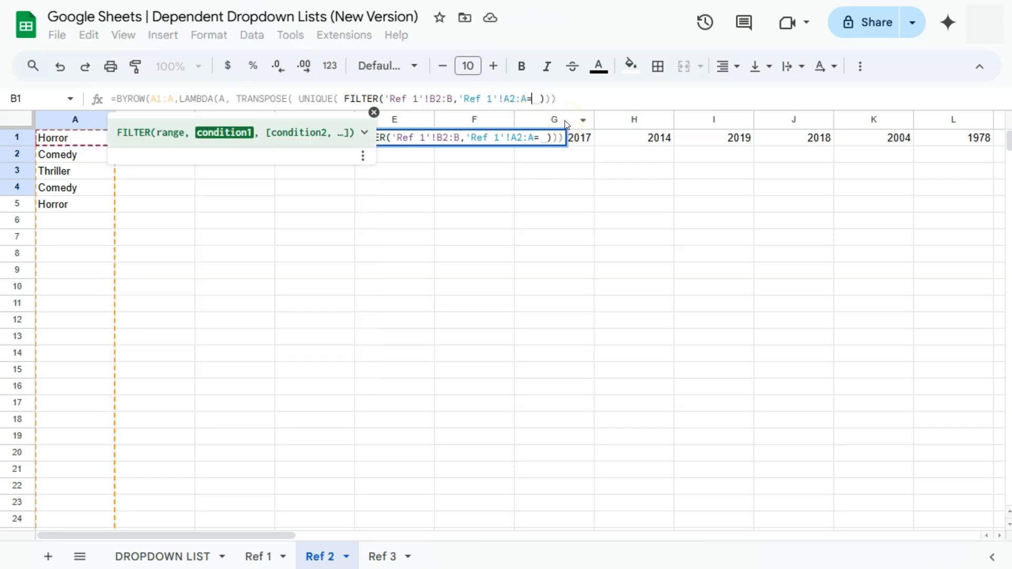
text(A)
click(562, 97)
text())
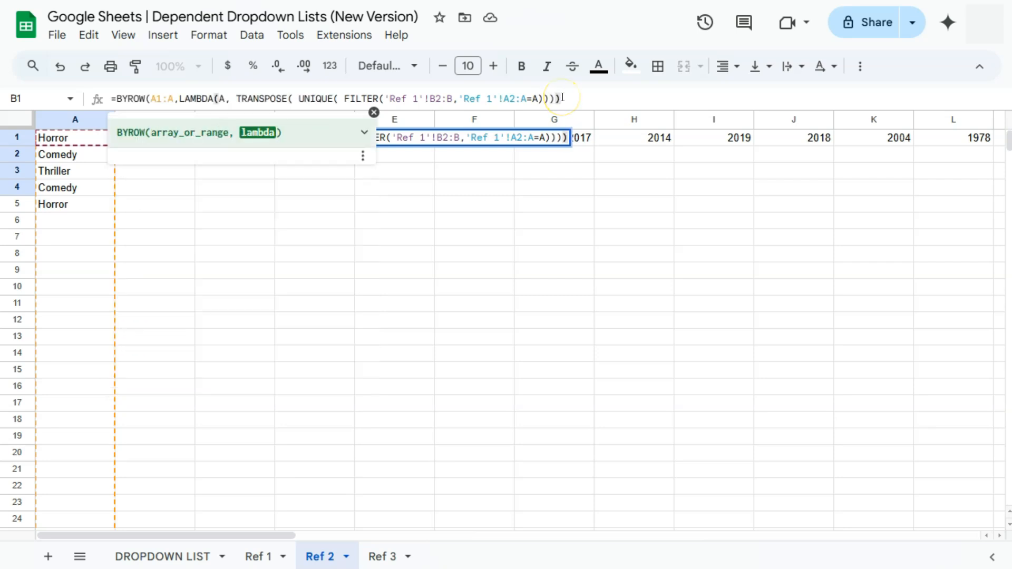
key(Return)
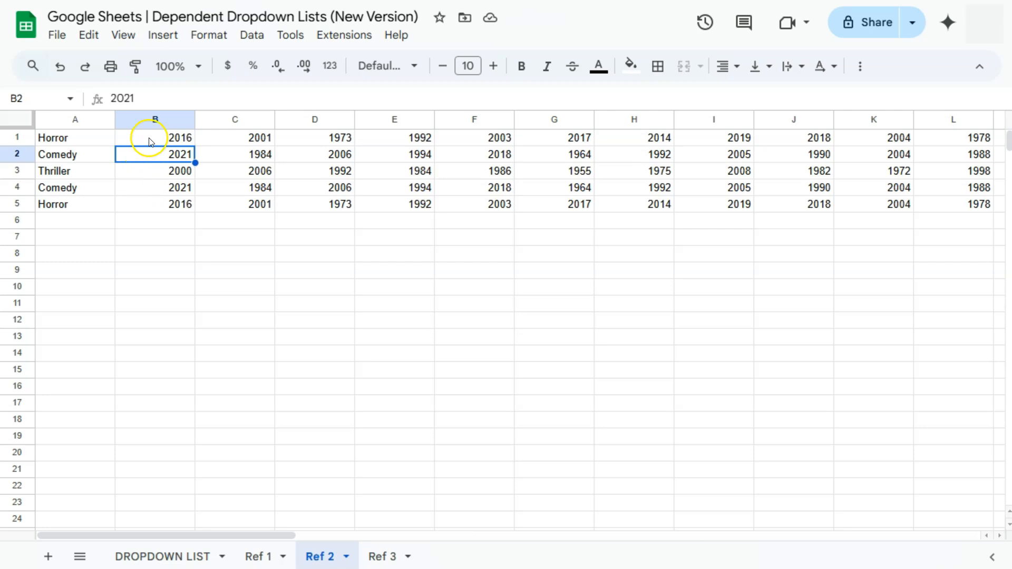
click(91, 140)
click(86, 169)
click(87, 195)
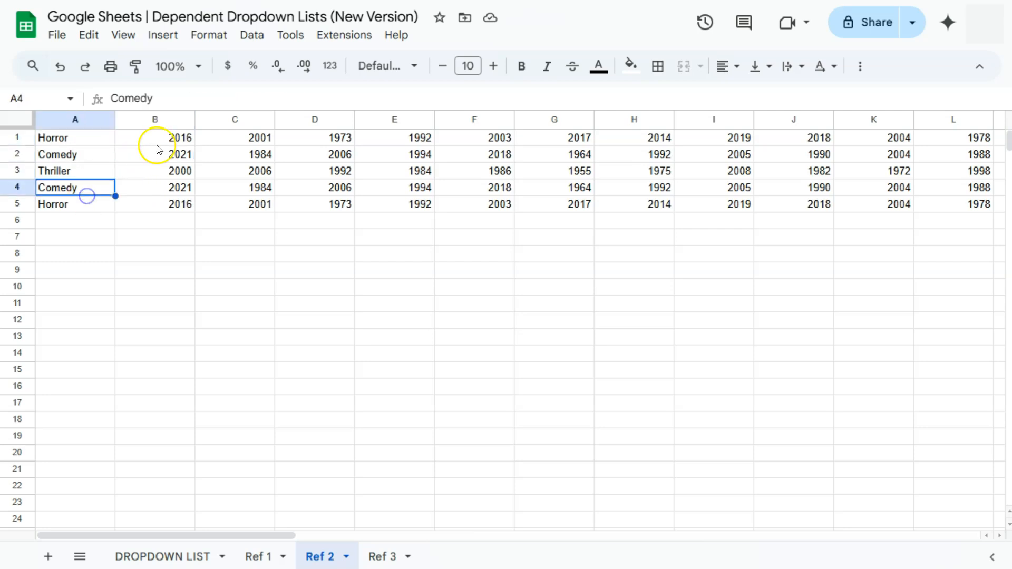
click(160, 141)
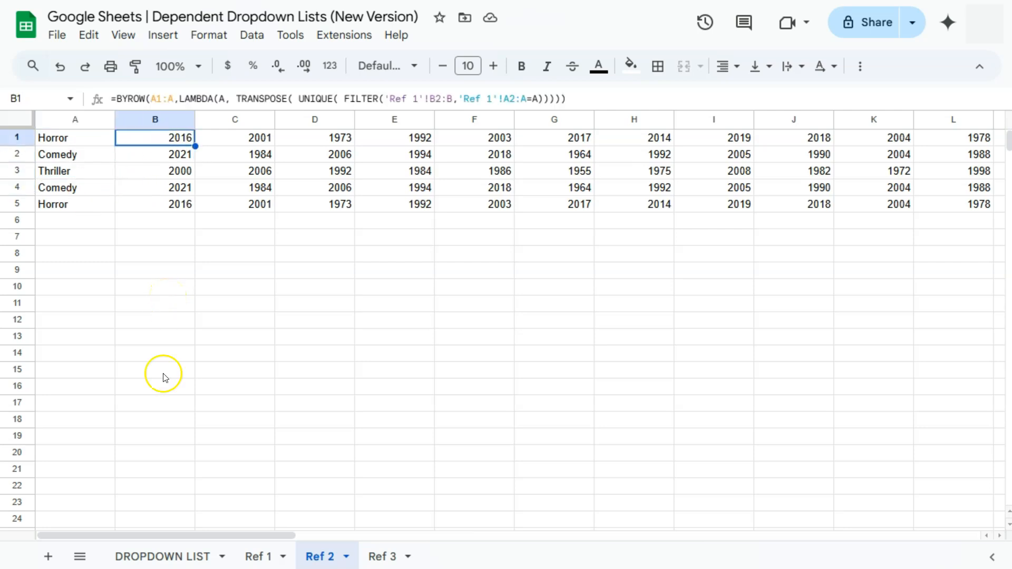
Step: Add a data validation rule to the YEAR column for 'DROPDOWN LIST'!B2:B with the criteria Dropdown (from a range)
click(165, 559)
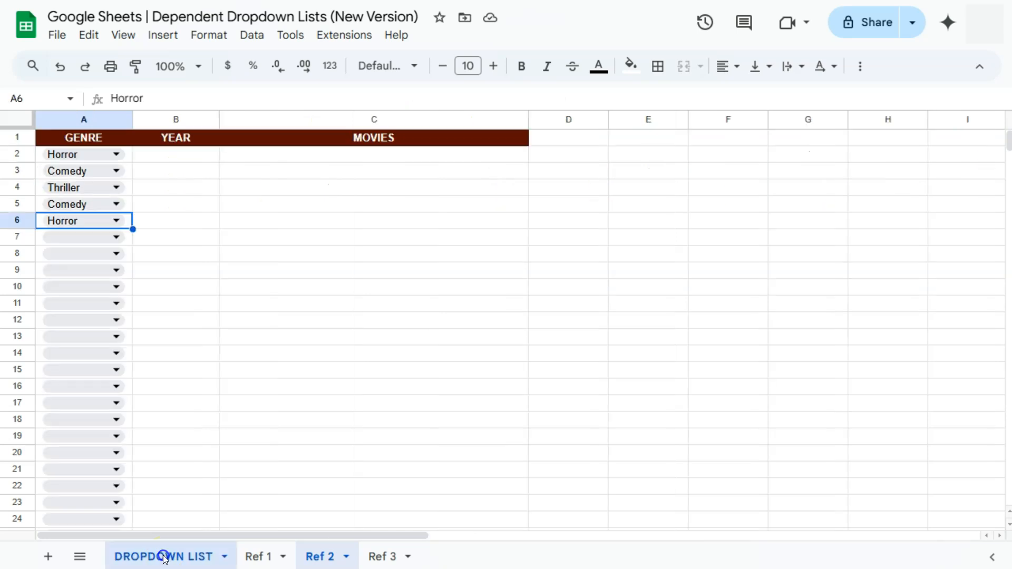
drag(170, 154, 177, 427)
click(252, 35)
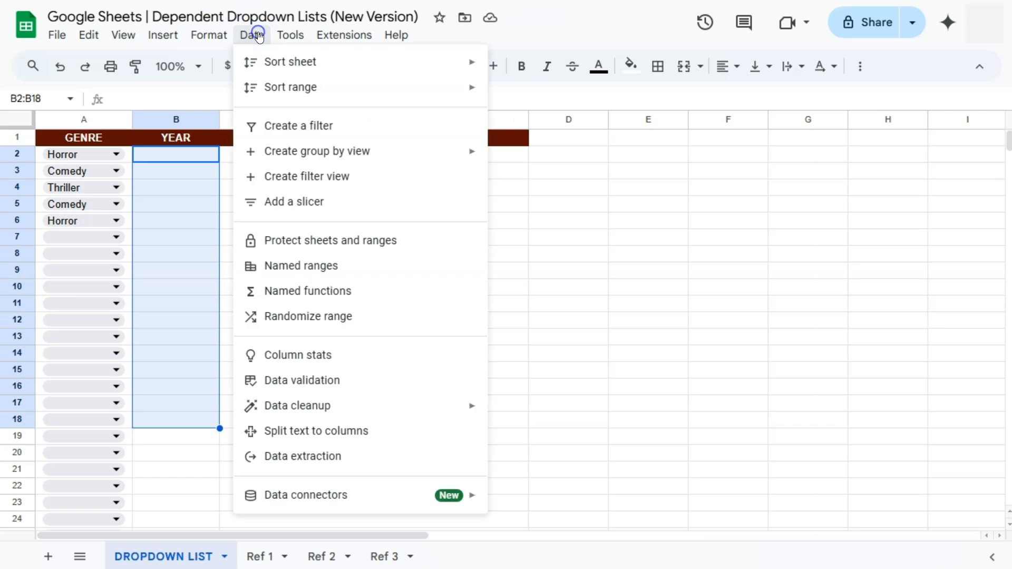
click(315, 381)
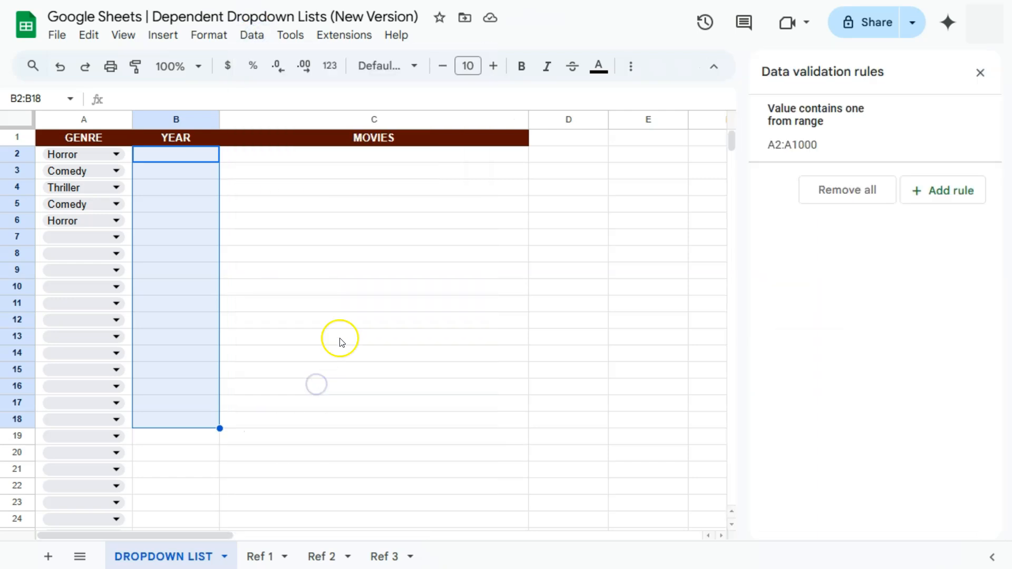
click(966, 196)
click(908, 143)
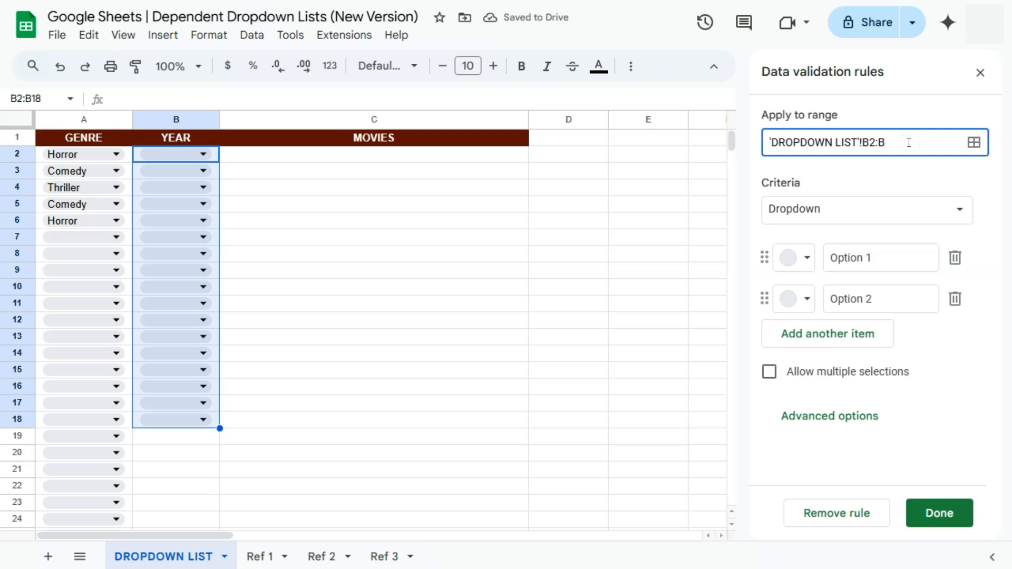
click(841, 204)
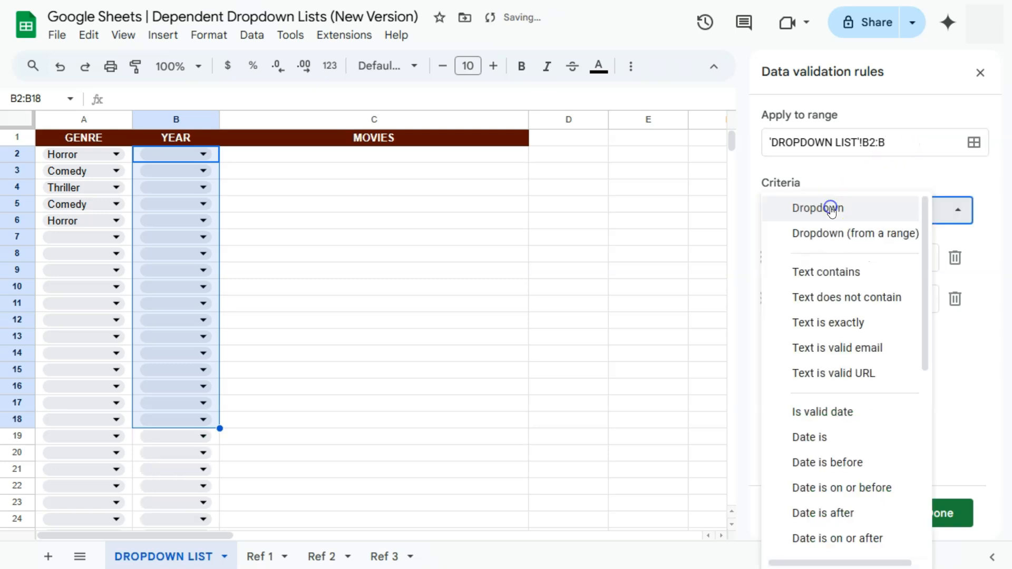
click(826, 246)
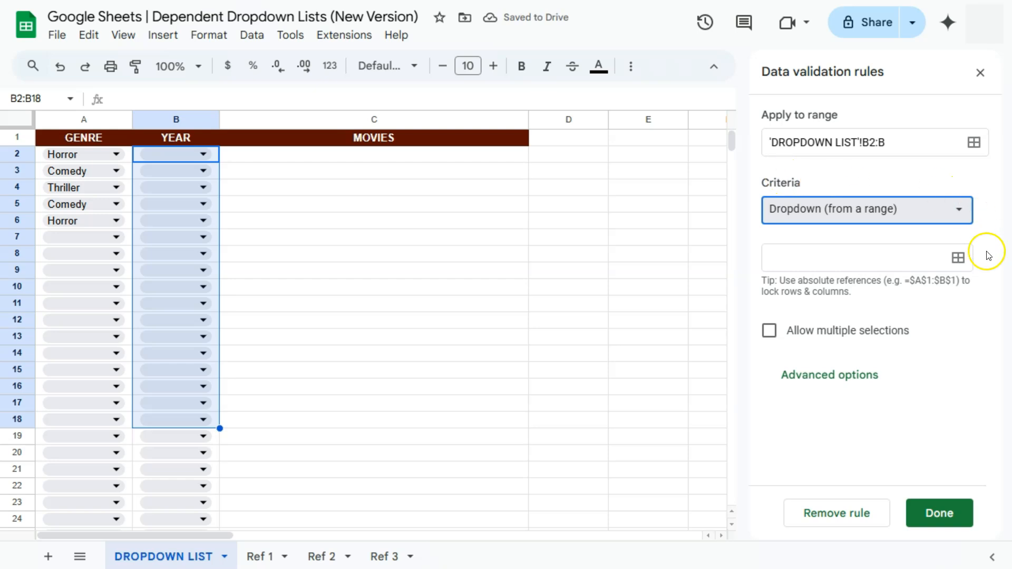
Step: Set the source range of the YEAR dropdown rule to ='Ref 2'!B1:1
click(958, 258)
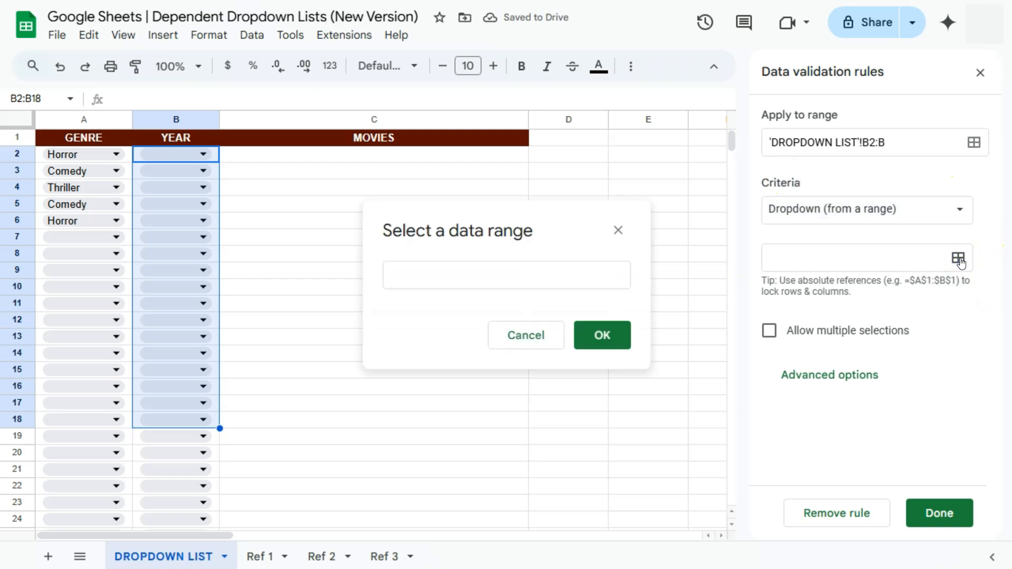
click(321, 557)
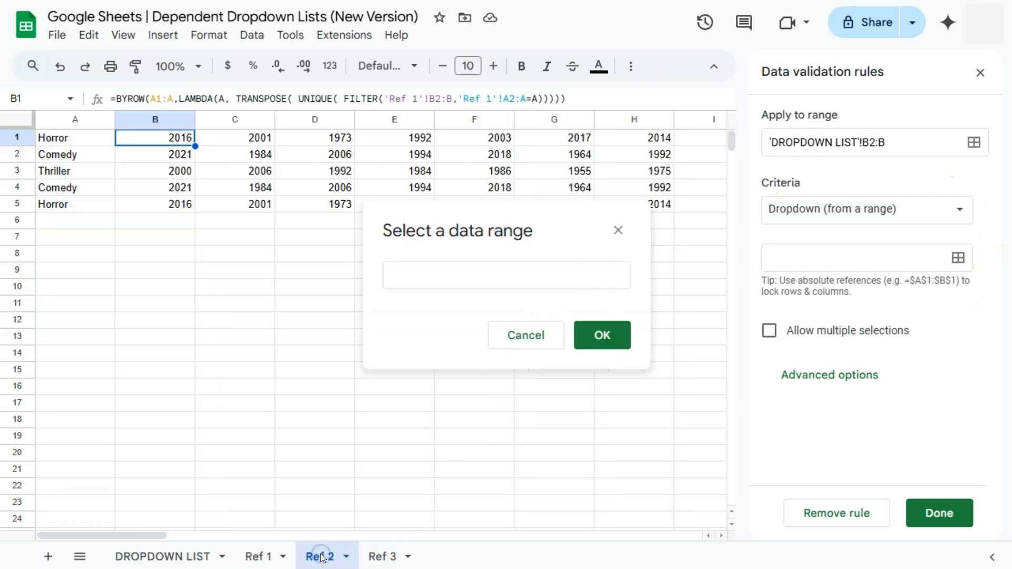
drag(181, 137, 601, 136)
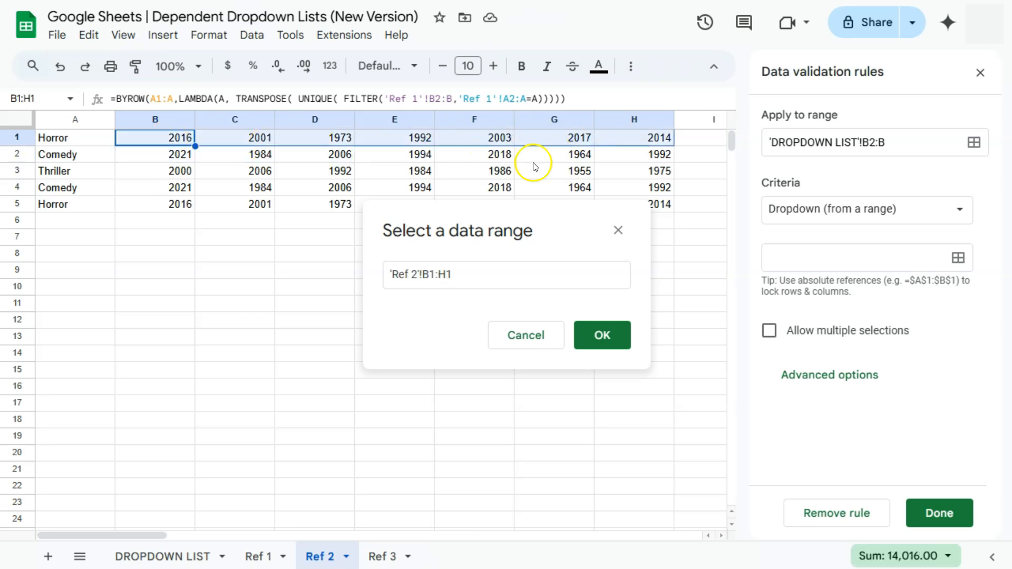
click(446, 276)
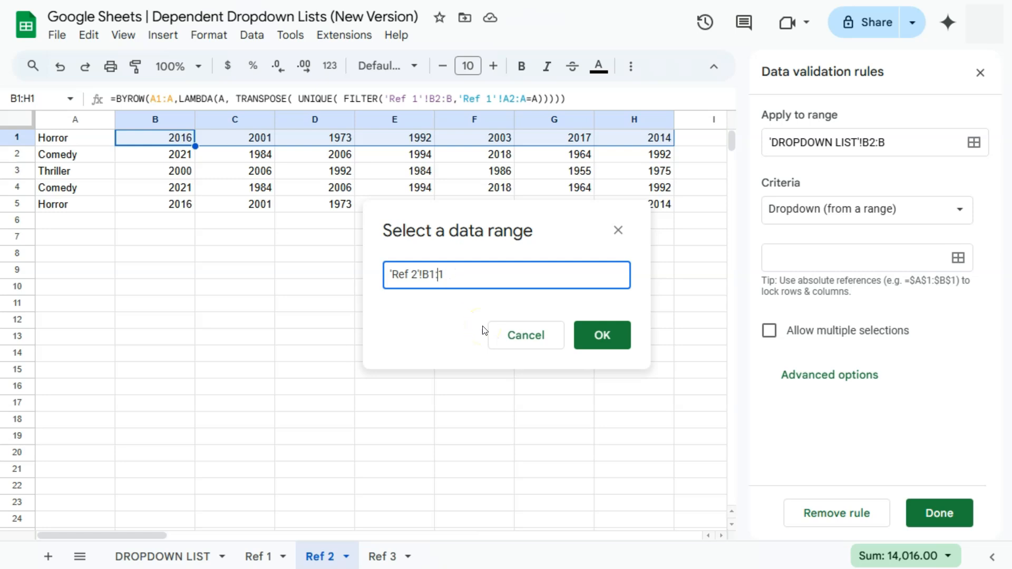
click(386, 274)
text(=)
click(601, 336)
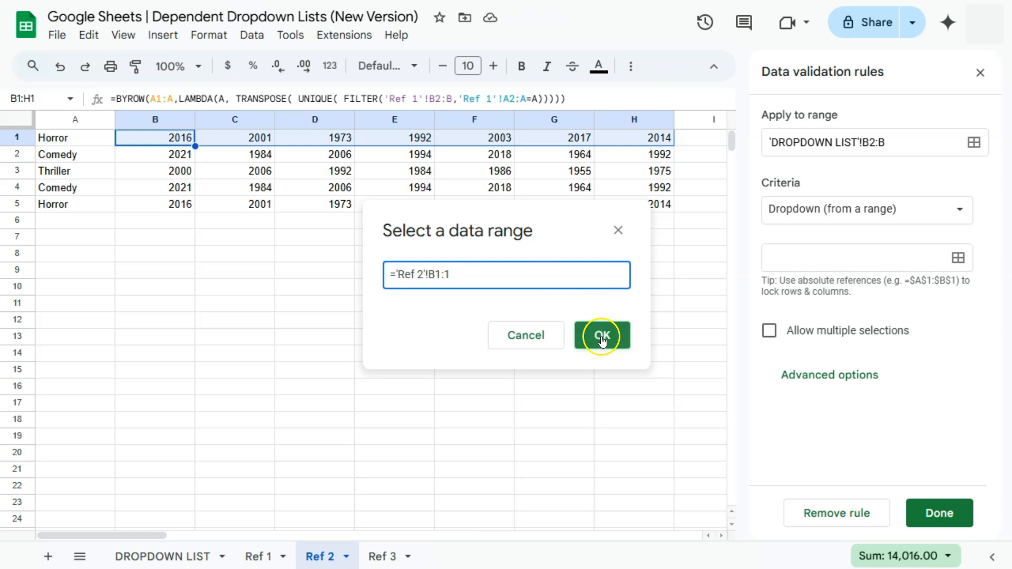
Step: Test the year dropdowns on the DROPDOWN LIST sheet by choosing 2003, 1964, 1975 and 1990 in cells B2 to B5
click(169, 554)
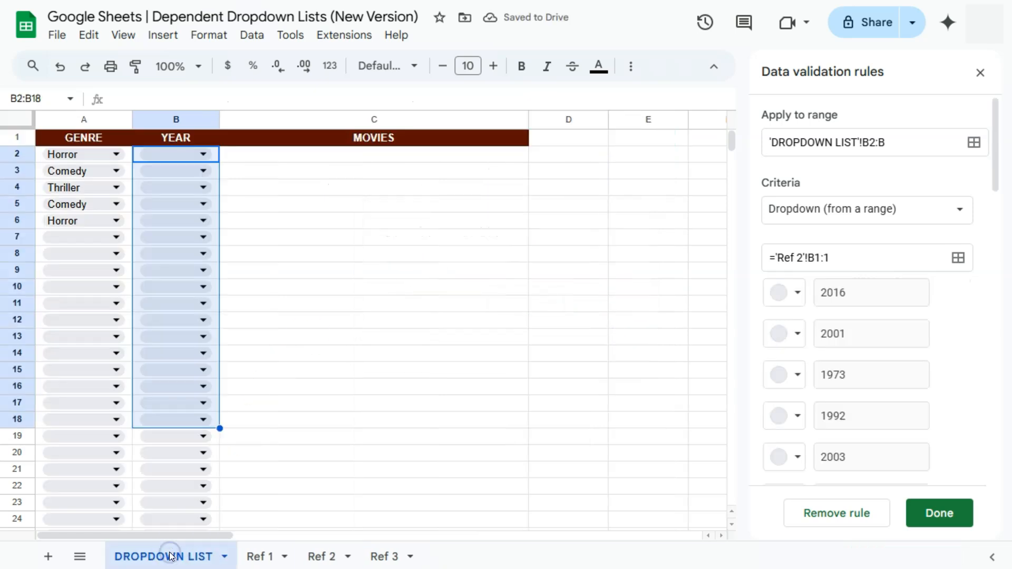
click(185, 153)
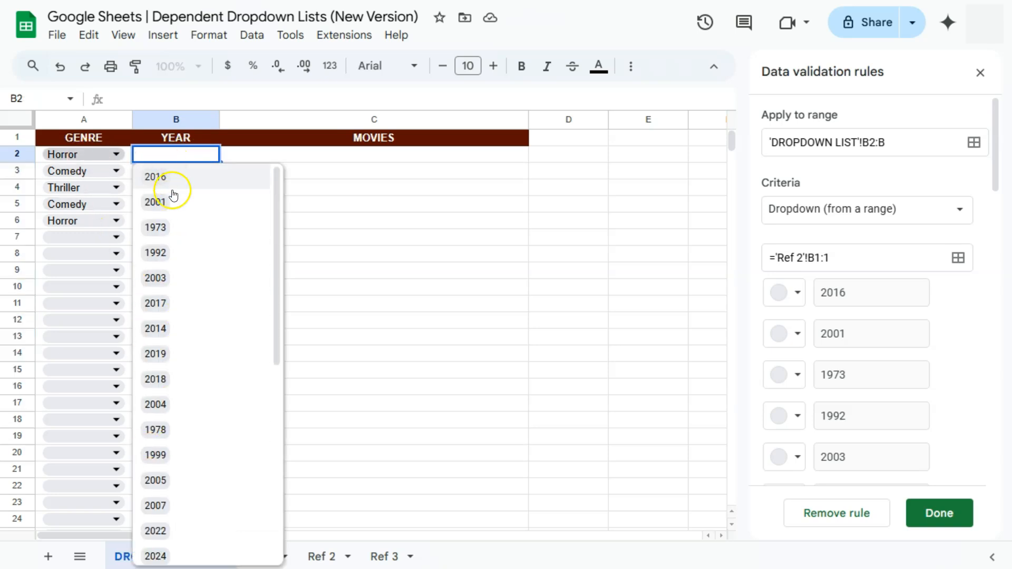
click(157, 280)
click(170, 170)
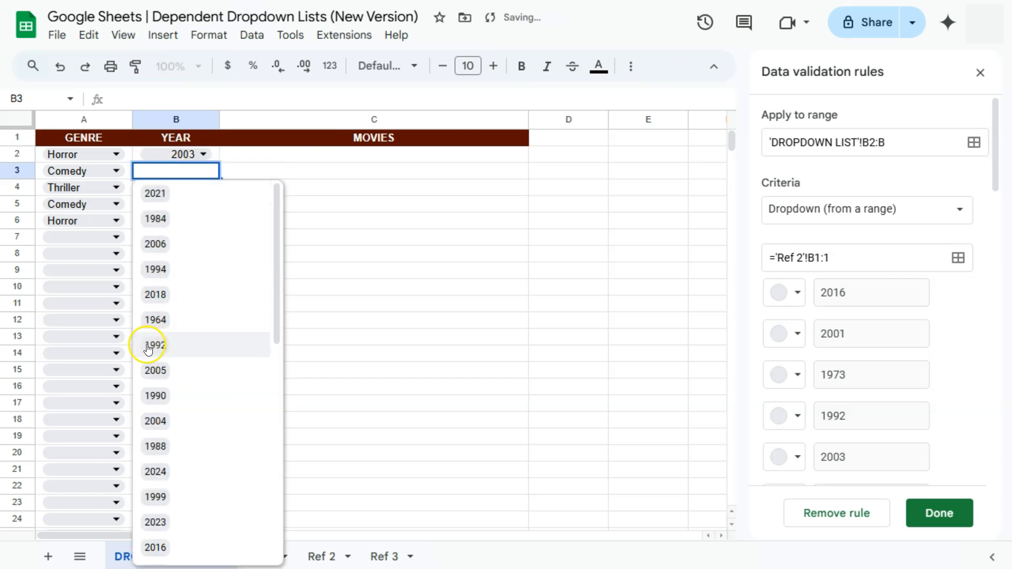
click(157, 320)
click(176, 187)
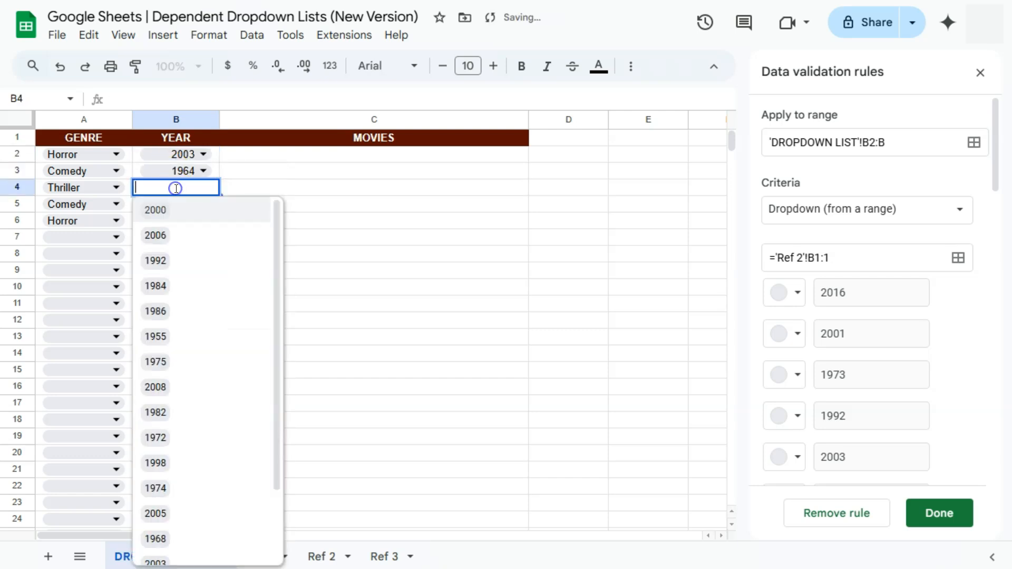
click(153, 361)
click(177, 204)
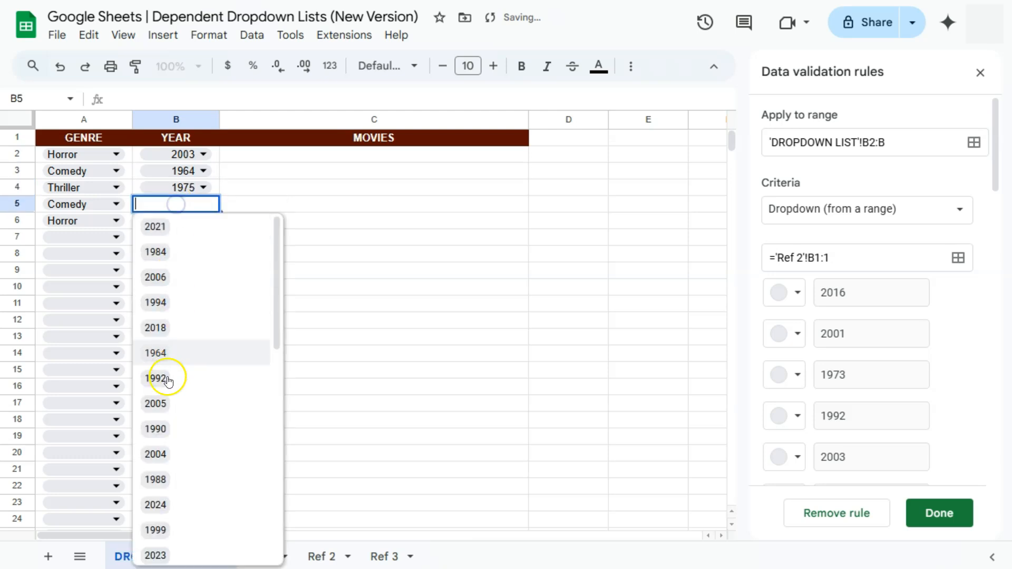
click(156, 429)
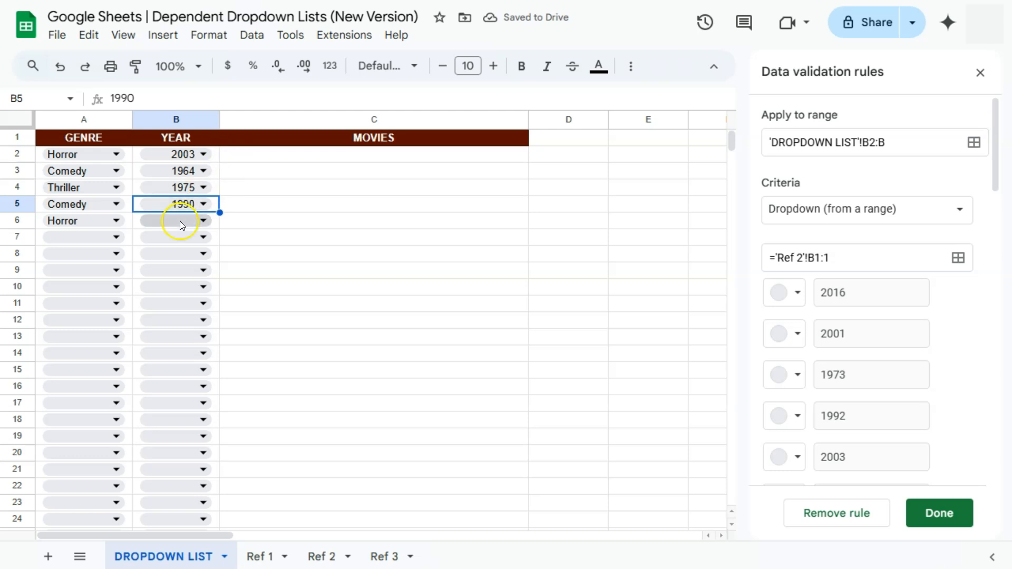
click(244, 155)
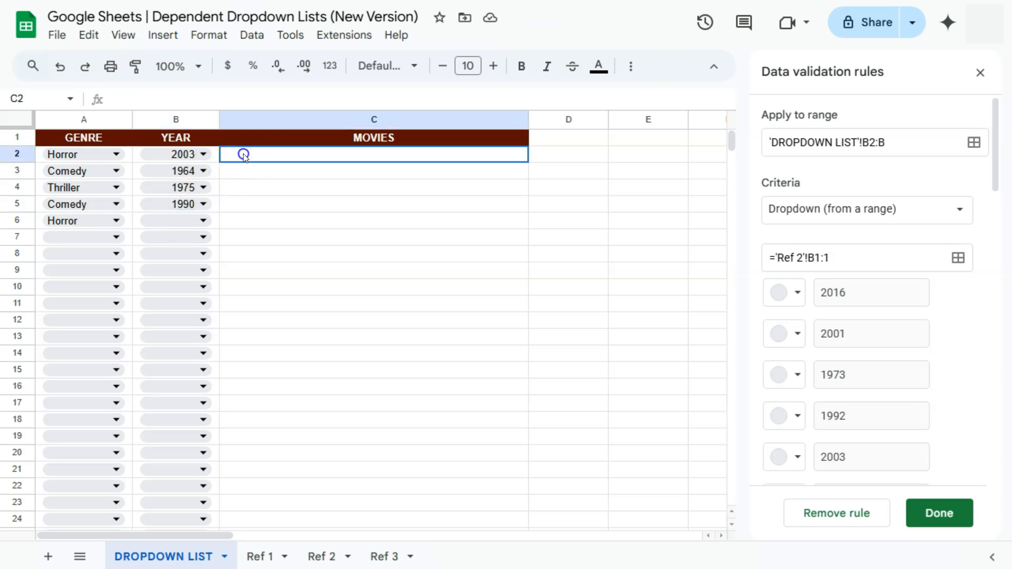
Step: Enter =ArrayFormula('DROPDOWN LIST'!B2:B) in cell A1 of the Ref 3 sheet to bring in the selected years
click(384, 557)
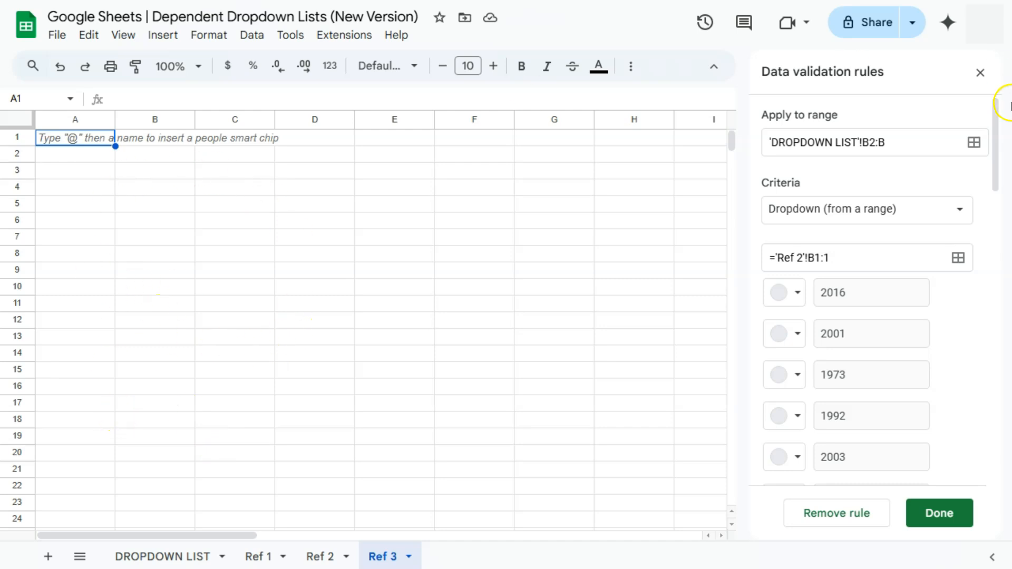
click(978, 73)
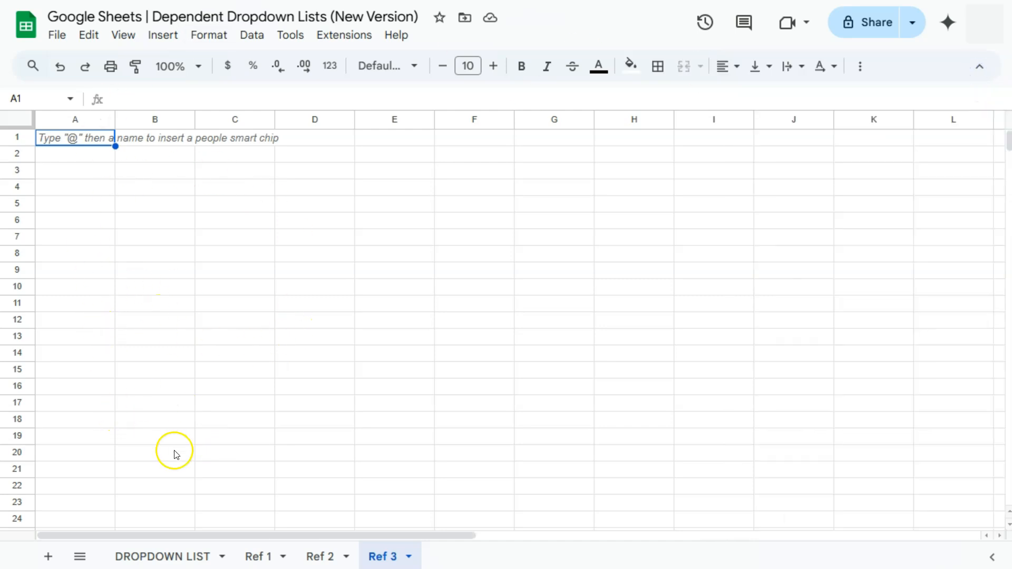
click(81, 139)
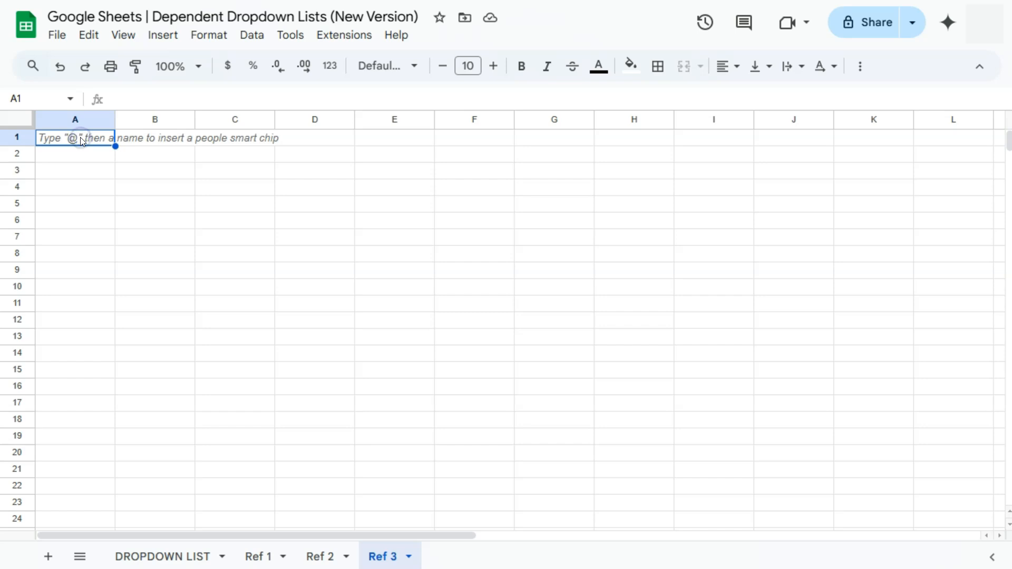
text(=)
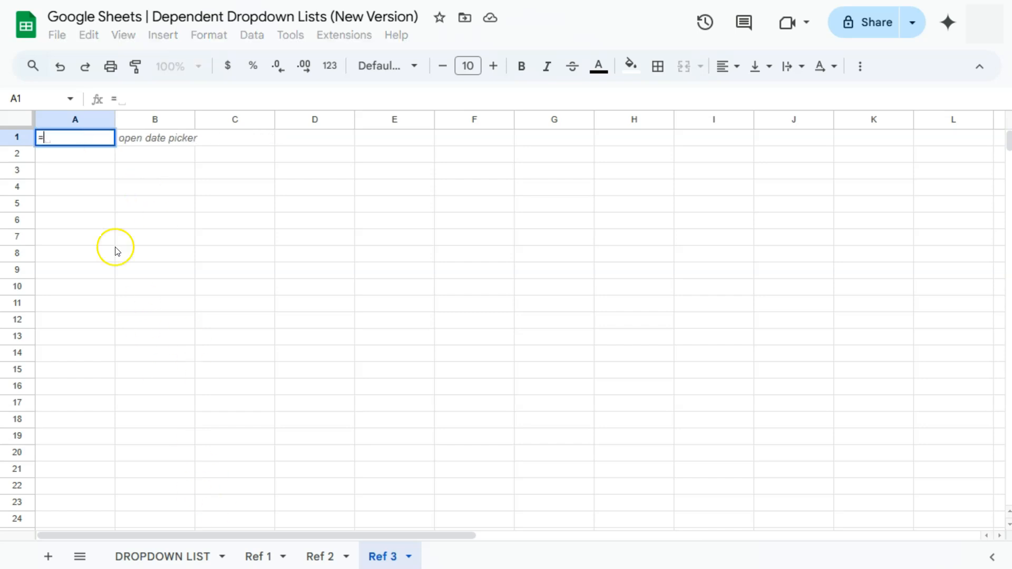
click(180, 560)
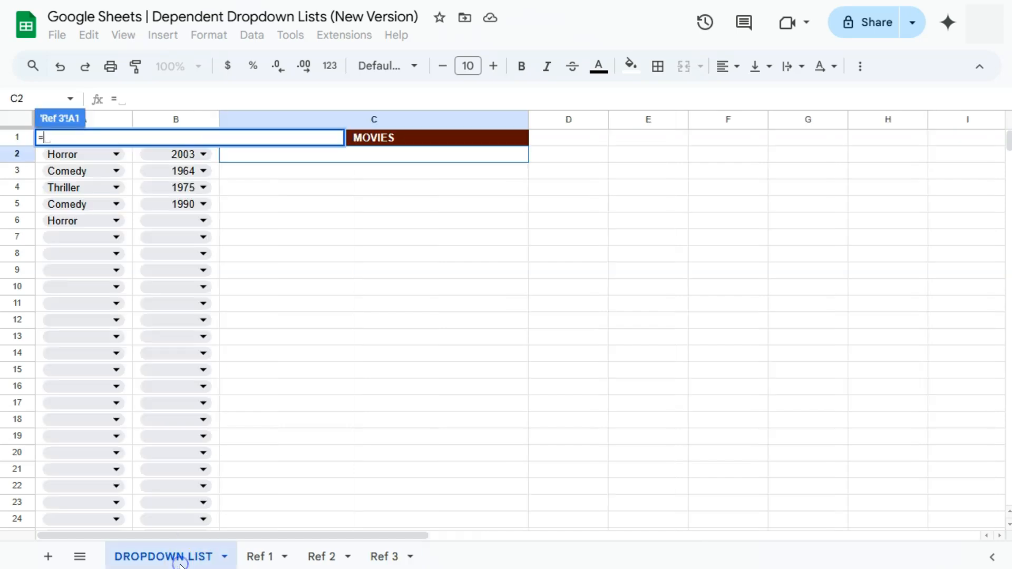
drag(140, 157, 144, 343)
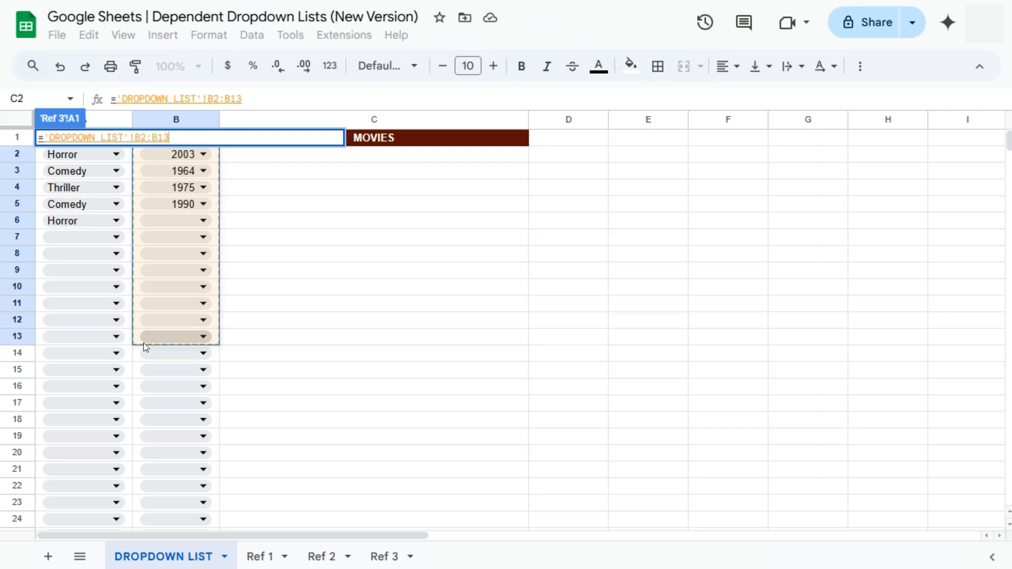
key(BackSpace)
key(BackSpace)
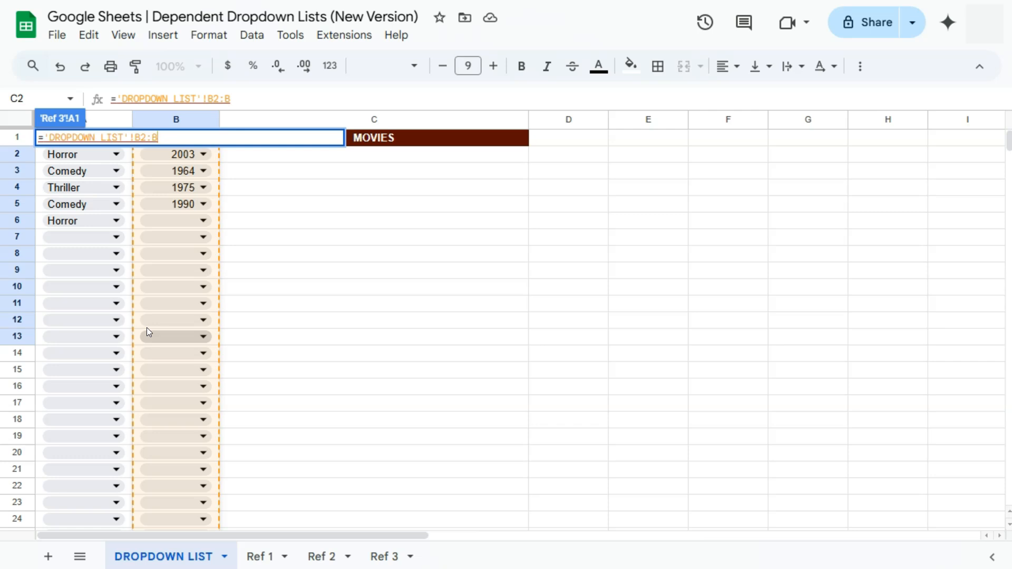
key(ctrl+shift+Return)
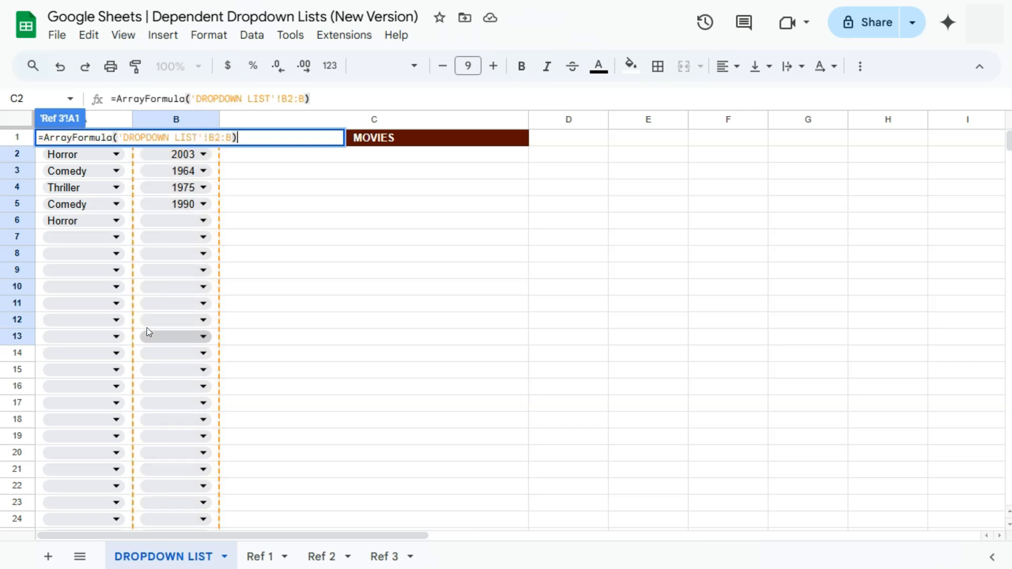
key(Return)
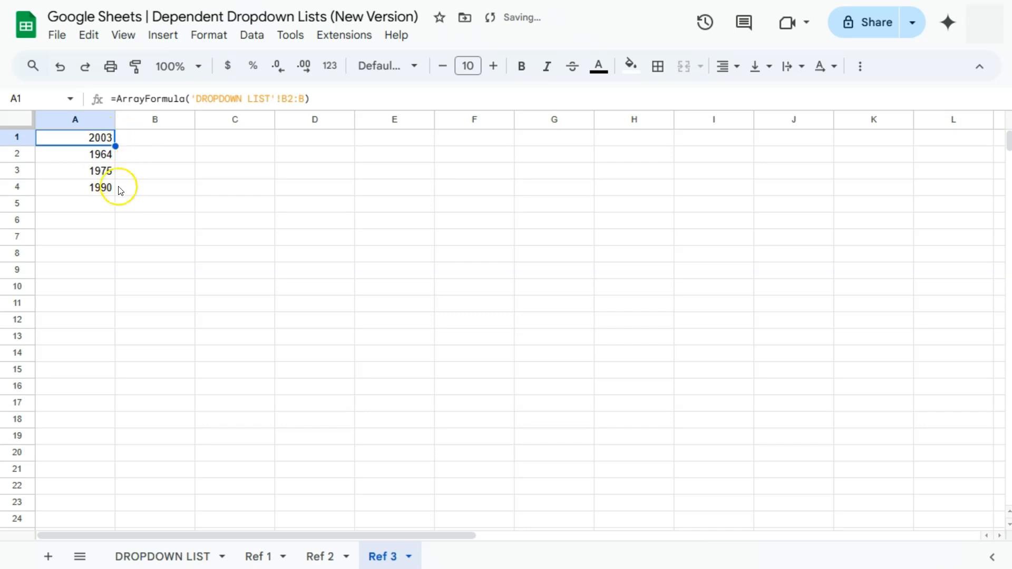
Step: Copy the BYROW formula from cell B1 of Ref 2 into cell B1 of Ref 3
click(169, 143)
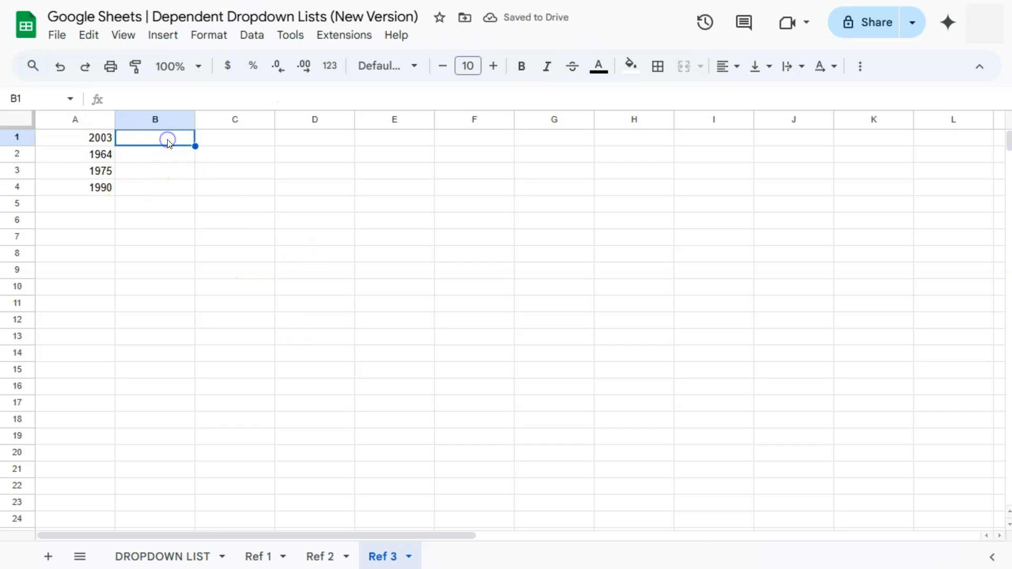
click(319, 557)
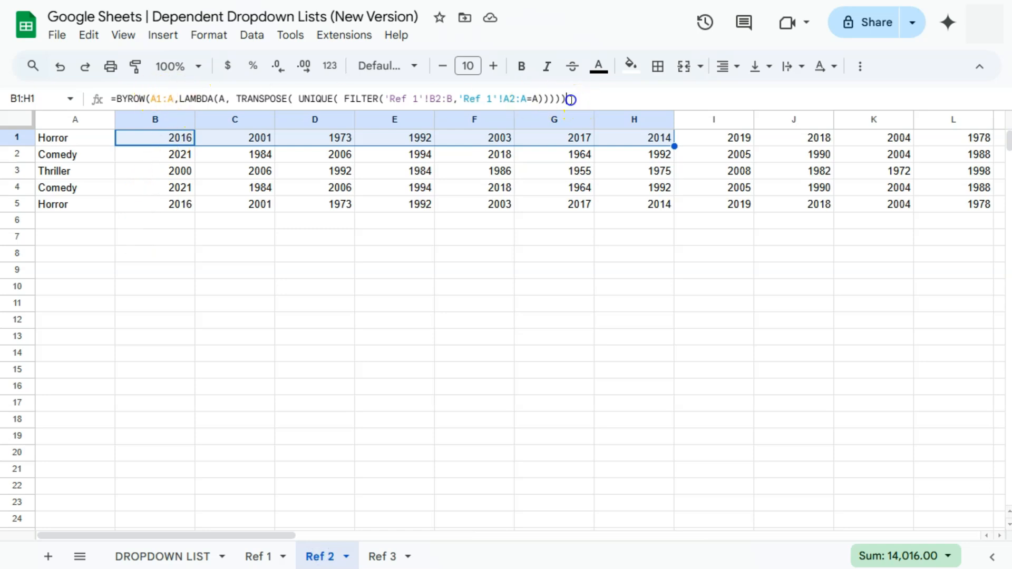
triple_click(168, 99)
key(ctrl+c)
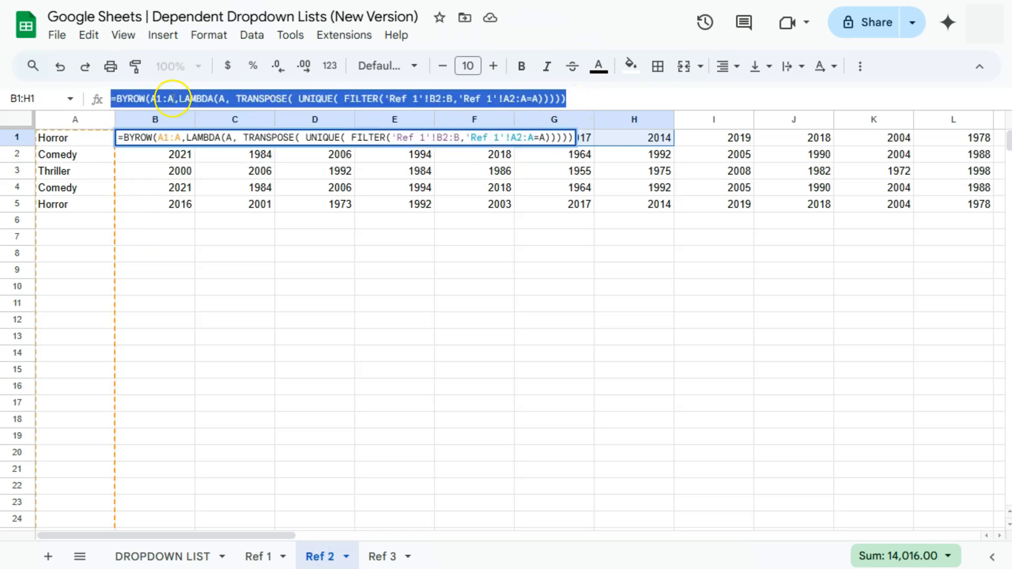
click(385, 557)
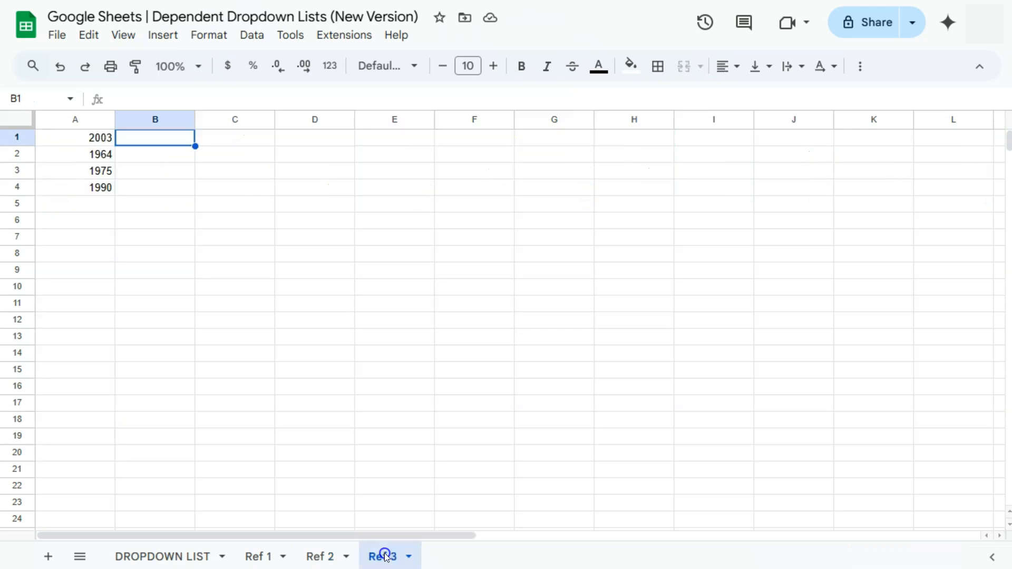
click(168, 99)
key(ctrl+v)
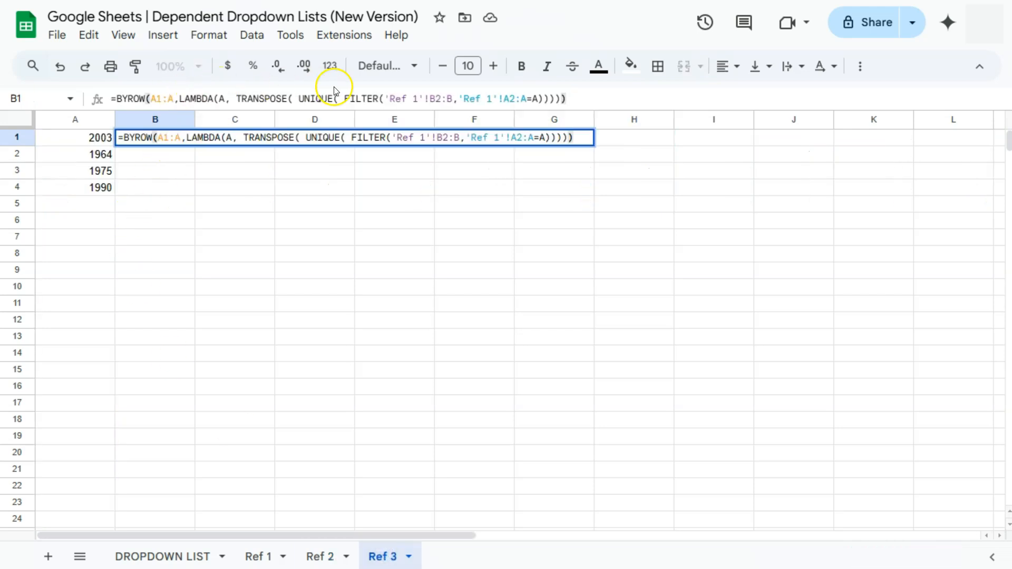
Step: Change the FILTER range in the copied formula to 'Ref 1'!C2:C so it returns movies
click(436, 100)
key(BackSpace)
text(C)
click(454, 99)
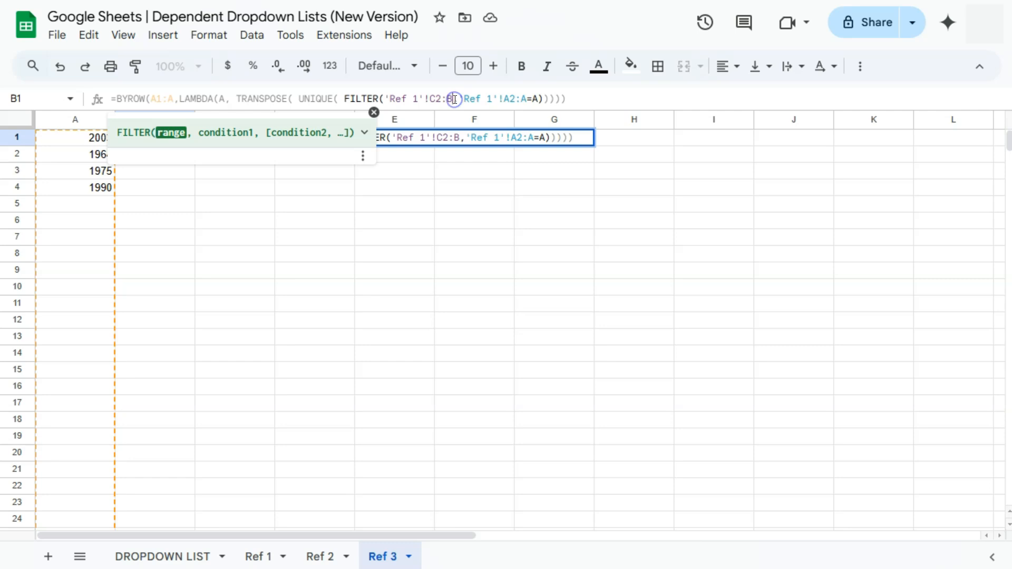
key(BackSpace)
text(C)
Step: Change the FILTER condition range to 'Ref 1'!B2:B and enter the formula
click(507, 99)
key(BackSpace)
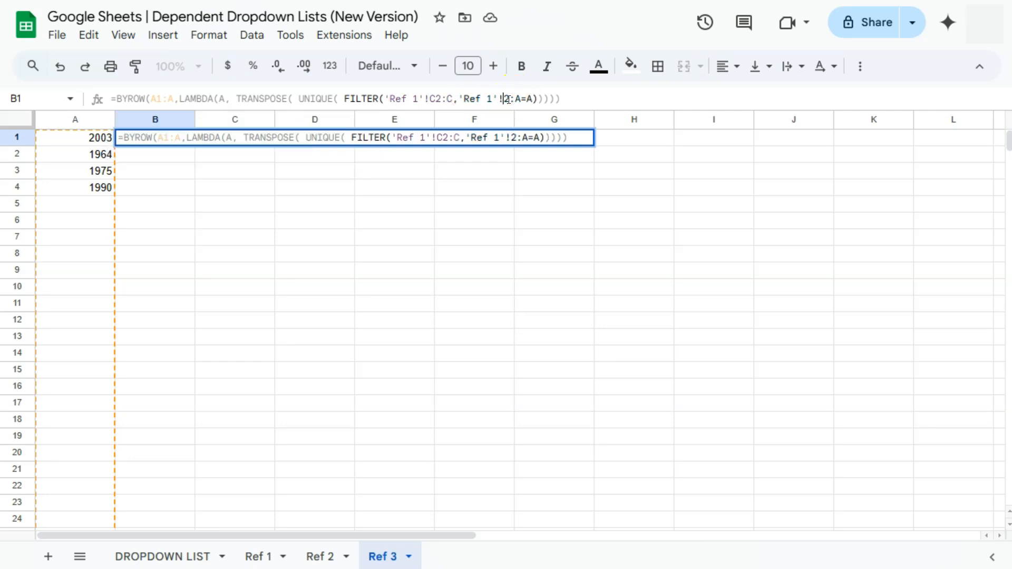
text(B)
click(526, 102)
key(BackSpace)
text(B)
key(Return)
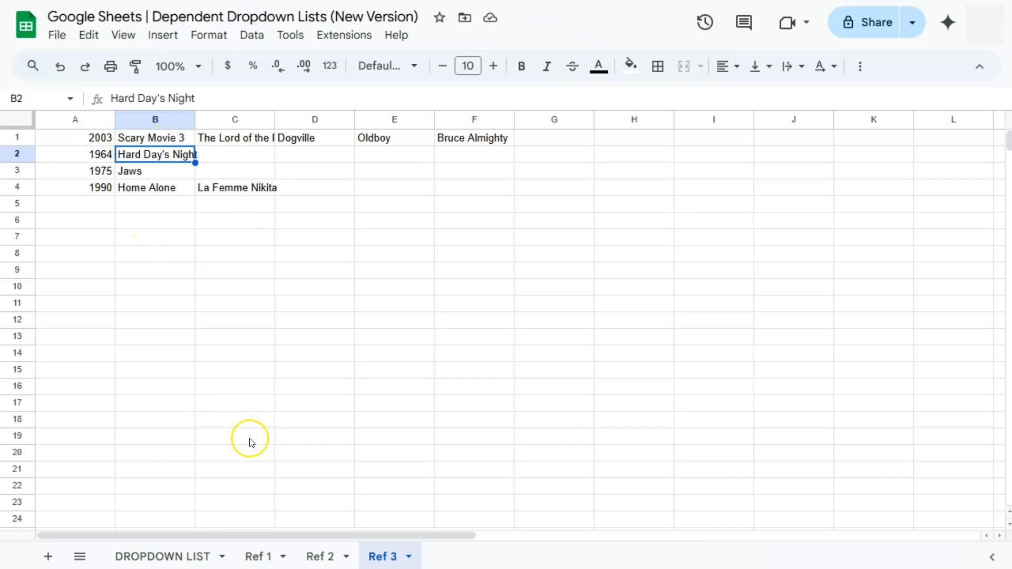
Step: Choose 2004 as the year in B6 of the DROPDOWN LIST sheet and check its movie row on Ref 3
click(164, 555)
click(170, 231)
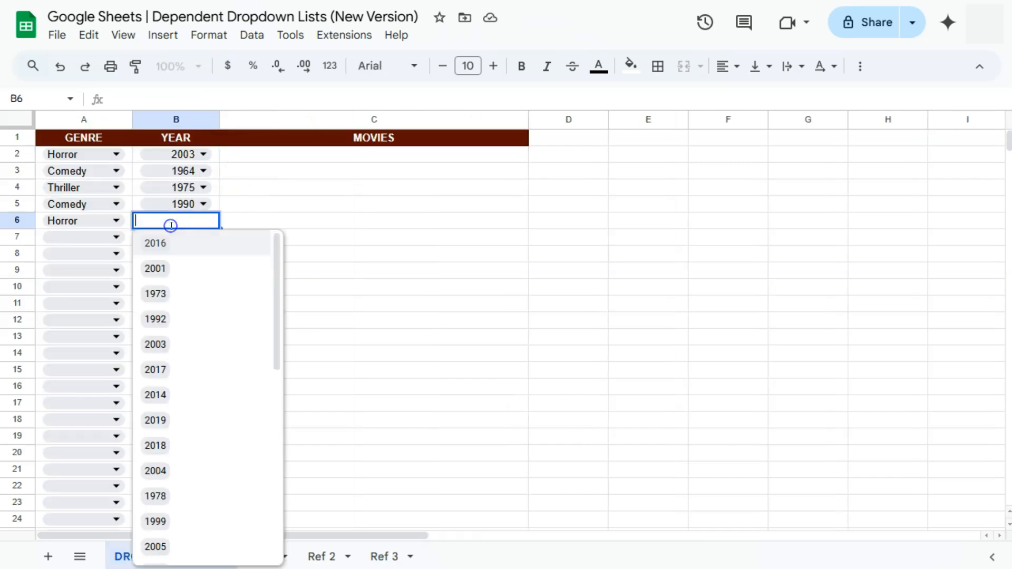
click(158, 472)
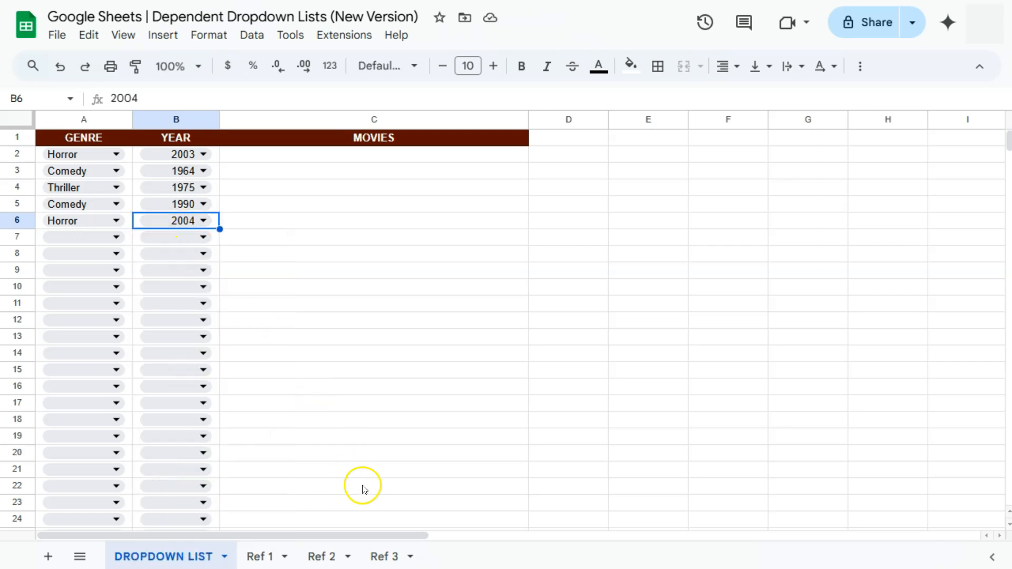
click(382, 557)
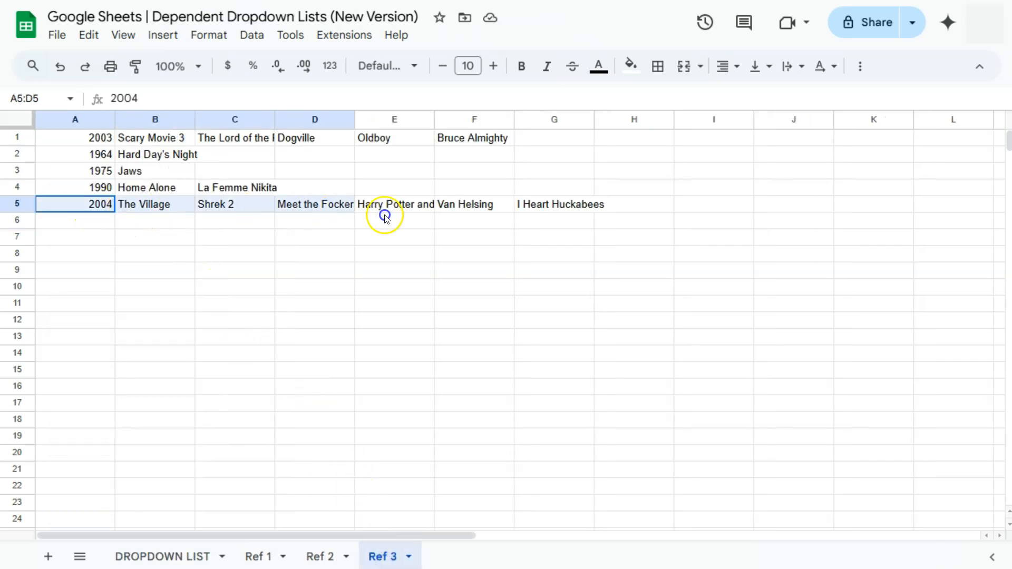
drag(474, 217, 545, 217)
click(508, 304)
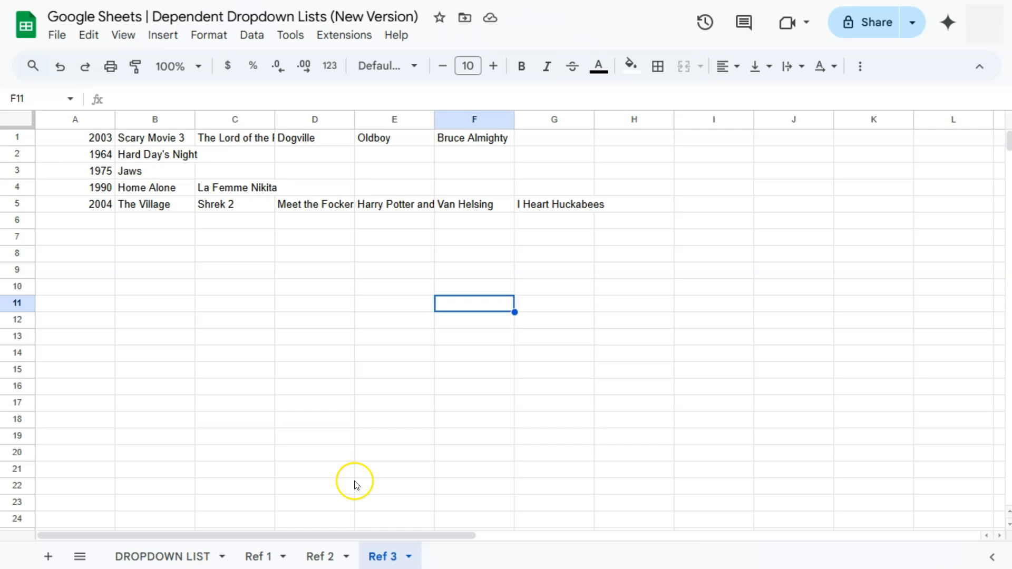
Step: Add a data validation rule to the MOVIES column for 'DROPDOWN LIST'!C2:C with the criteria Dropdown (from a range)
click(159, 557)
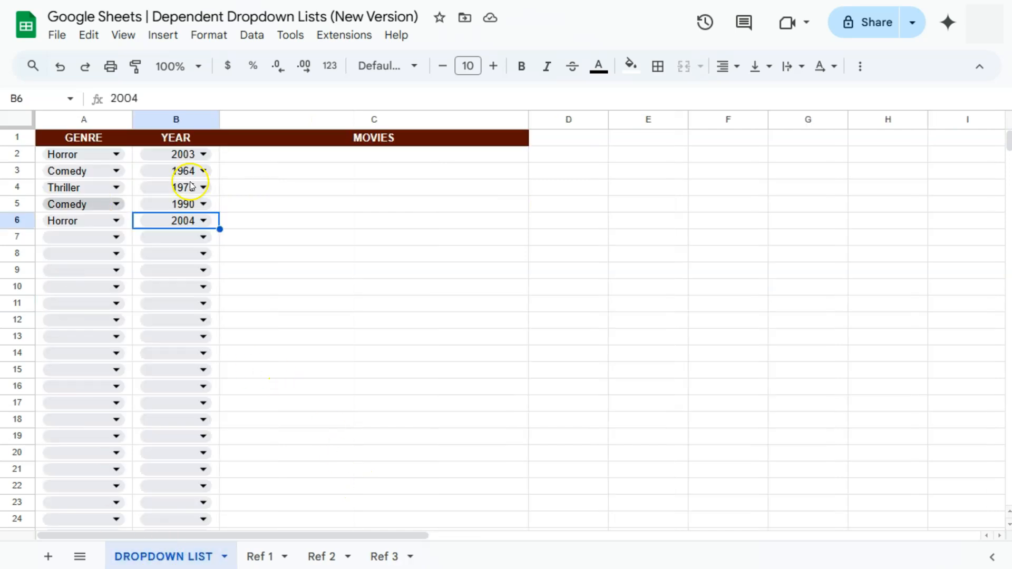
drag(314, 155, 347, 468)
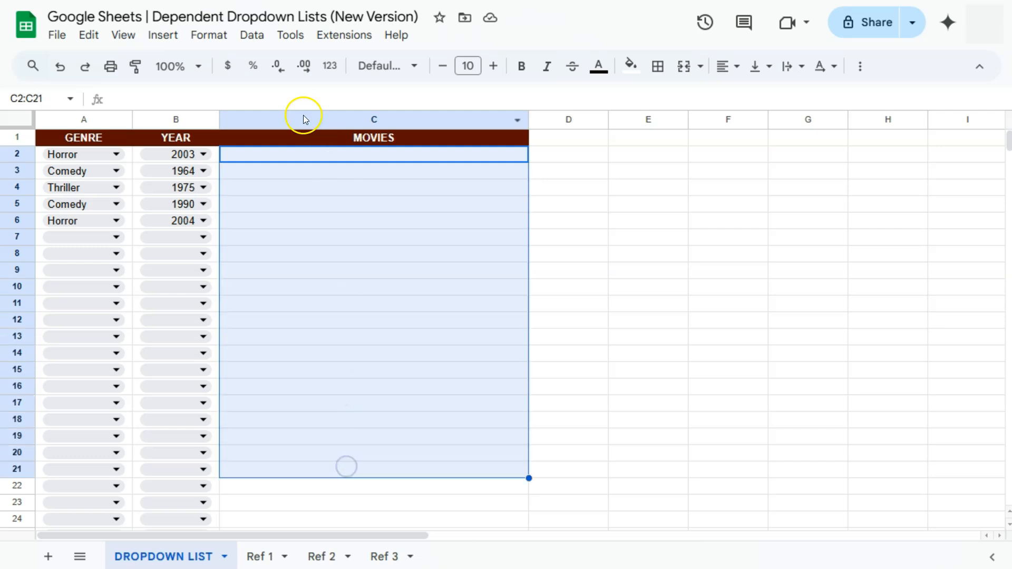
click(249, 36)
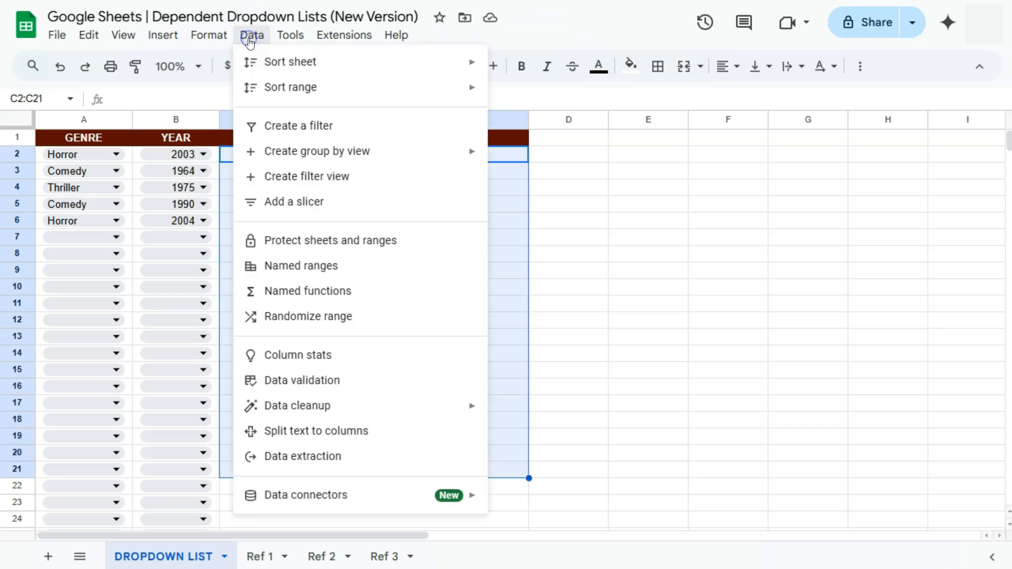
click(298, 380)
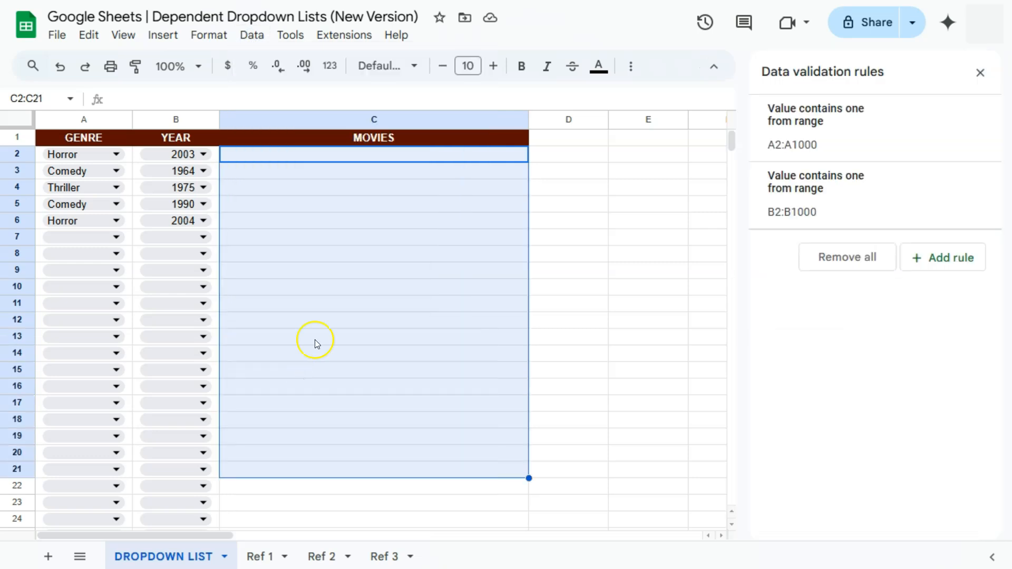
click(957, 258)
click(912, 135)
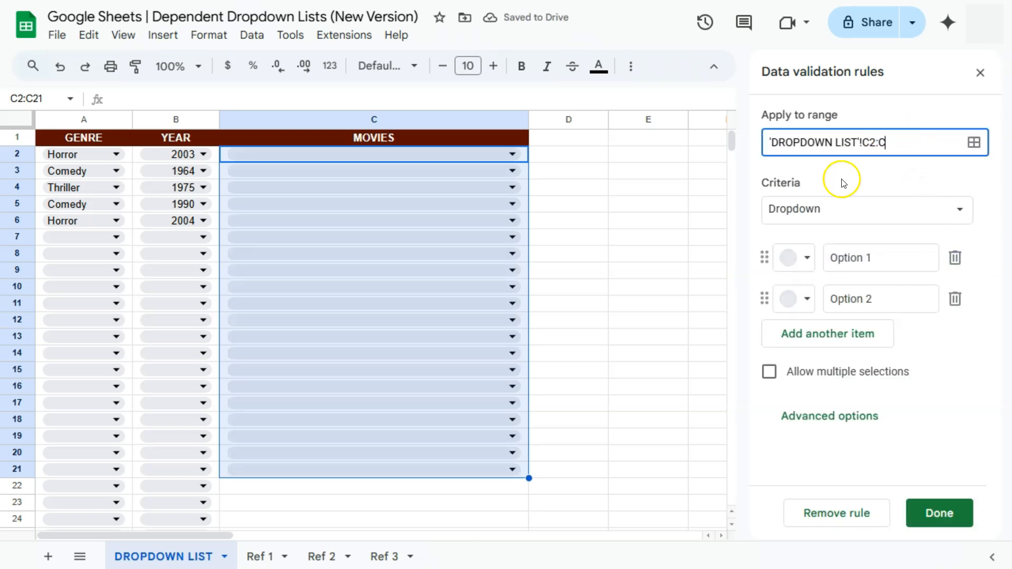
click(831, 209)
click(832, 233)
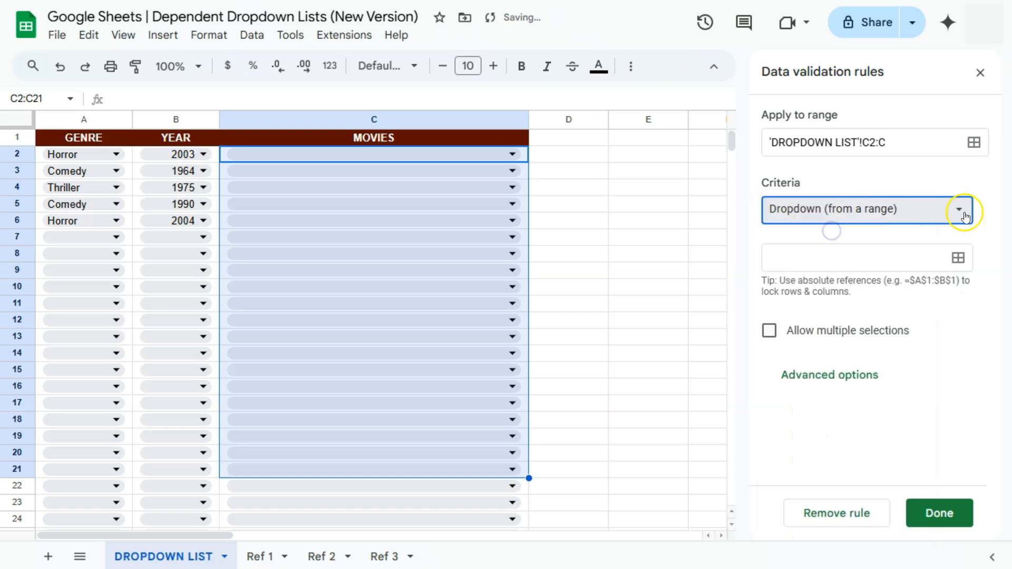
Step: Set the source range of the MOVIES dropdown rule to ='Ref 3'!B1:1 and close the validation rules
click(958, 258)
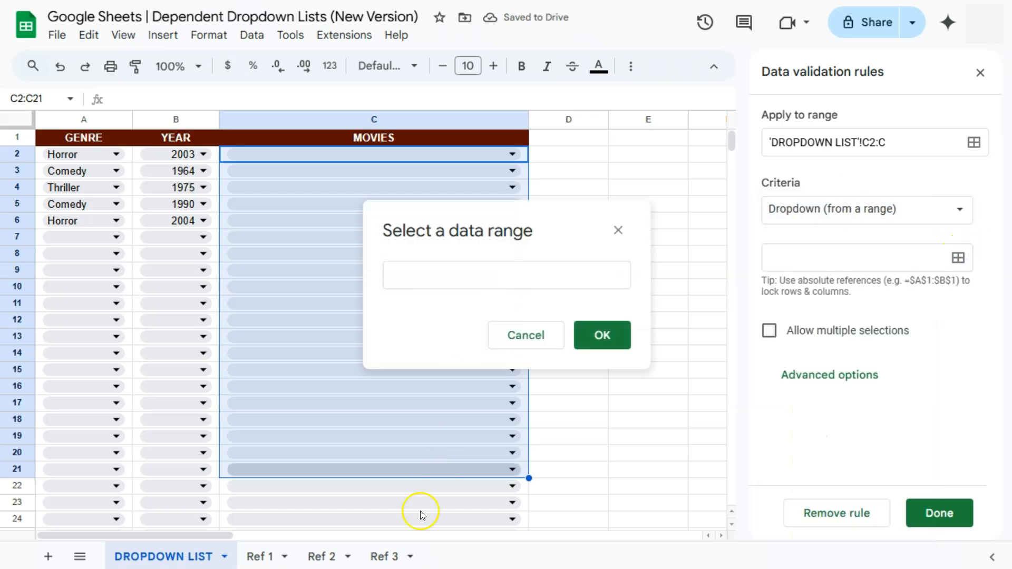
click(385, 558)
drag(148, 138, 479, 140)
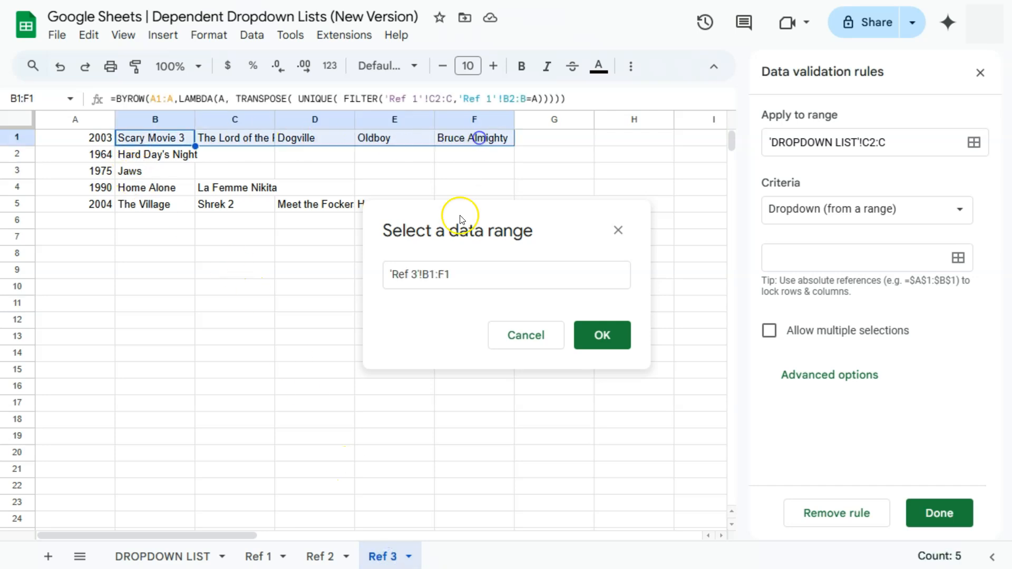
click(443, 275)
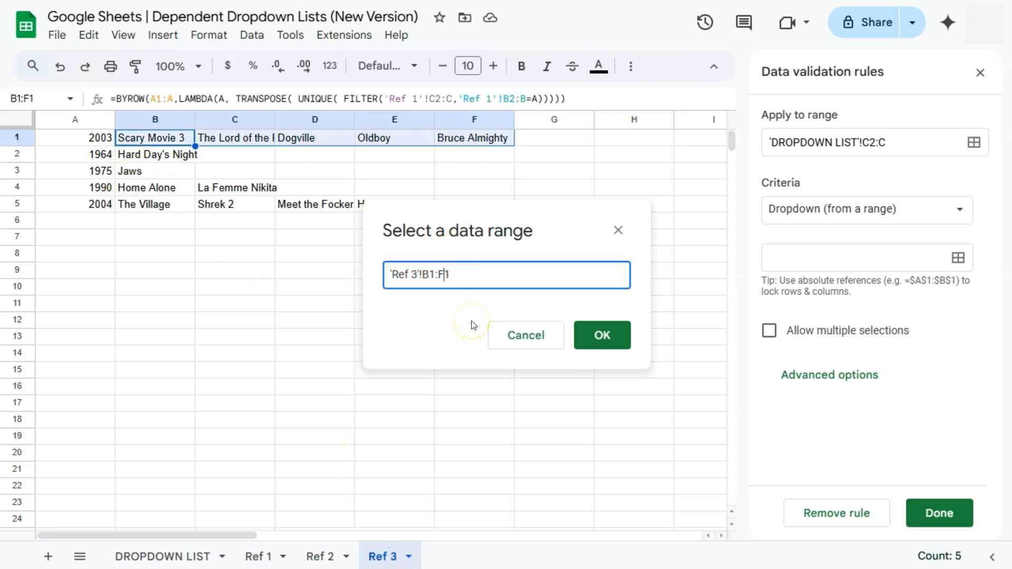
click(389, 274)
text(=)
click(607, 336)
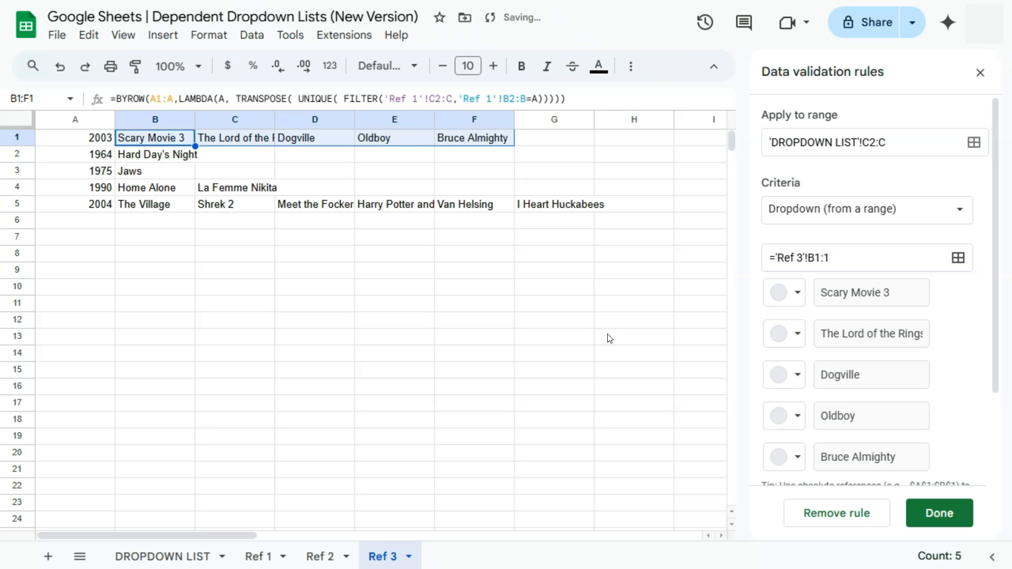
click(980, 72)
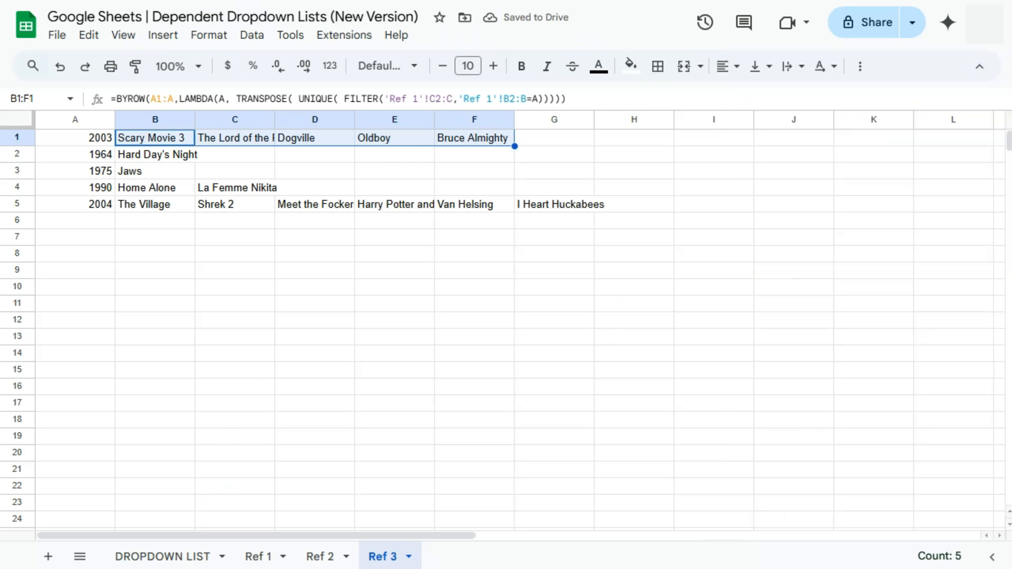
Step: Choose Scary Movie 3, Hard Day's Night, Jaws, La Femme Nikita and Harry Potter and the Prisoner of Azkaban in cells C2 to C6
click(153, 555)
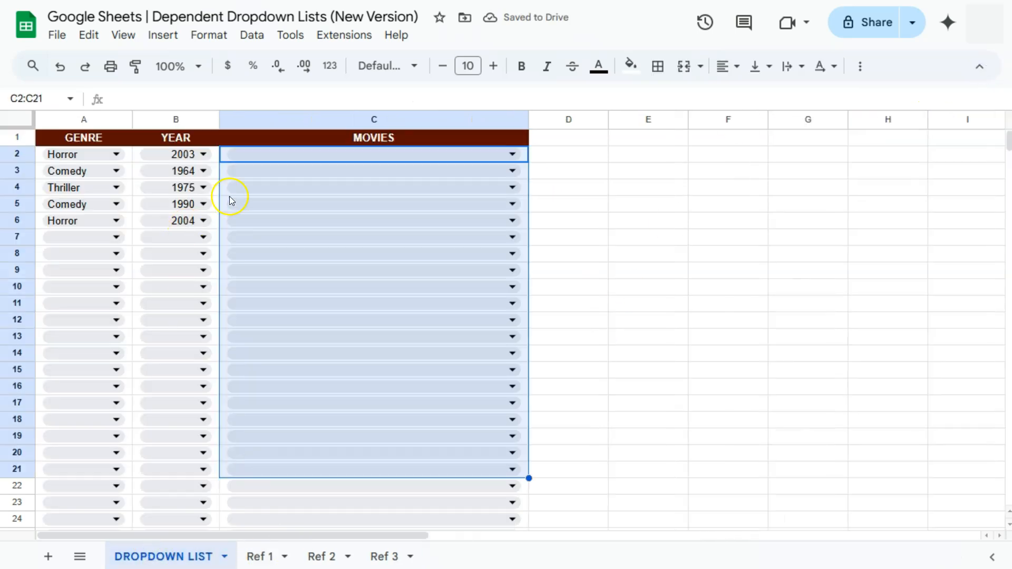
click(255, 154)
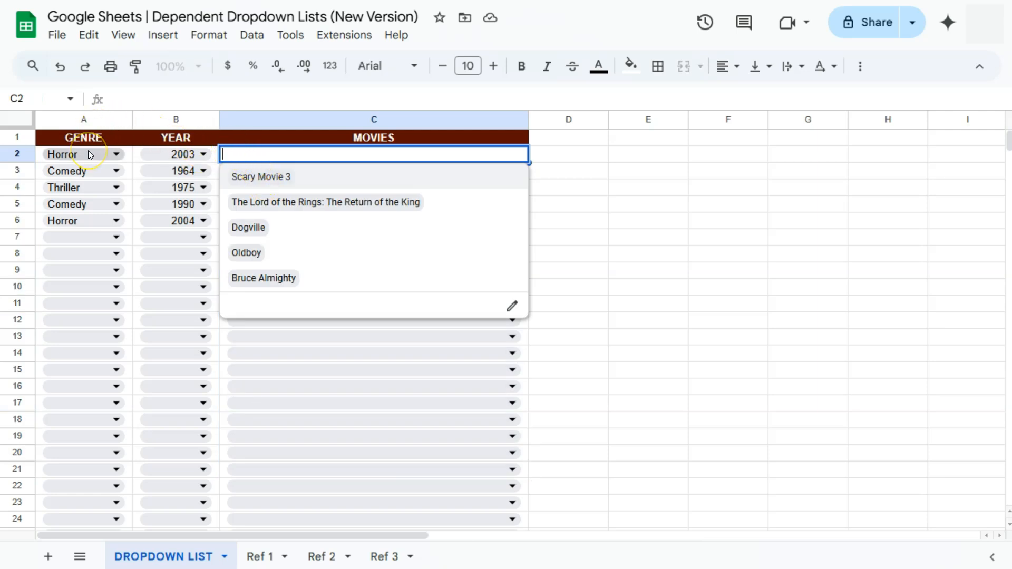
click(248, 172)
double_click(256, 209)
click(257, 226)
double_click(258, 223)
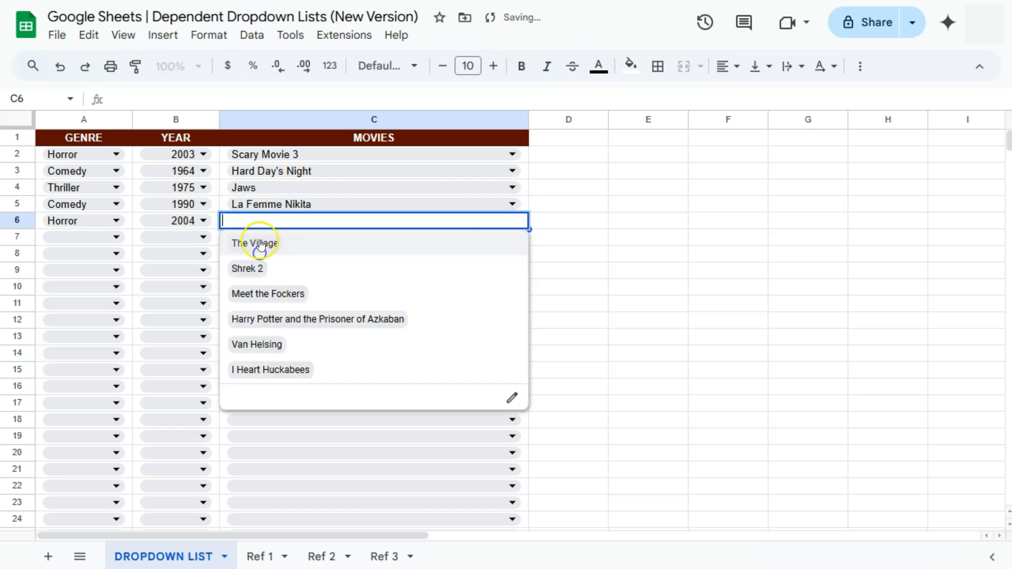
click(259, 293)
click(543, 220)
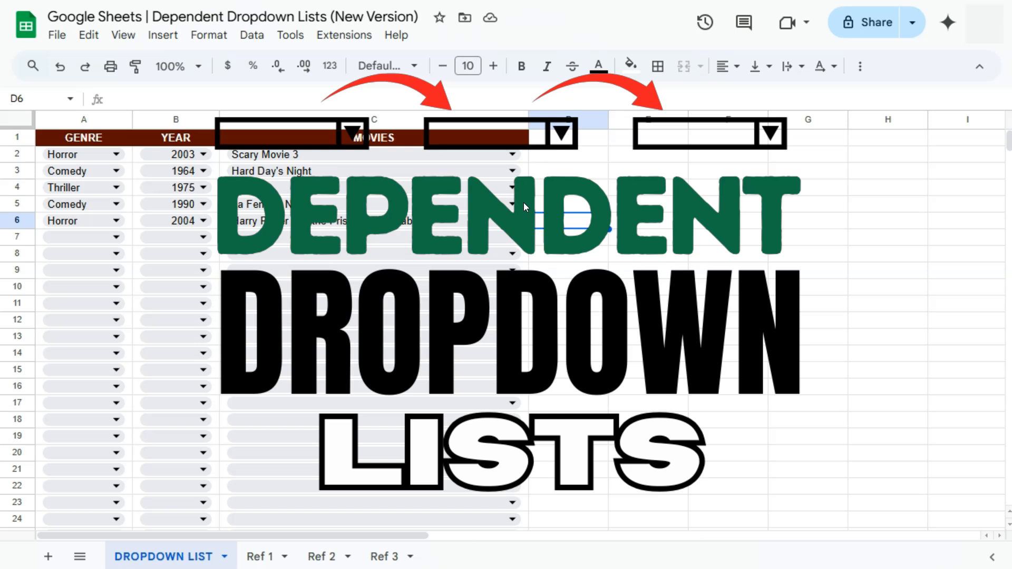
Step: Choose Thriller as the genre in A7 and open the year choices in B7
click(111, 236)
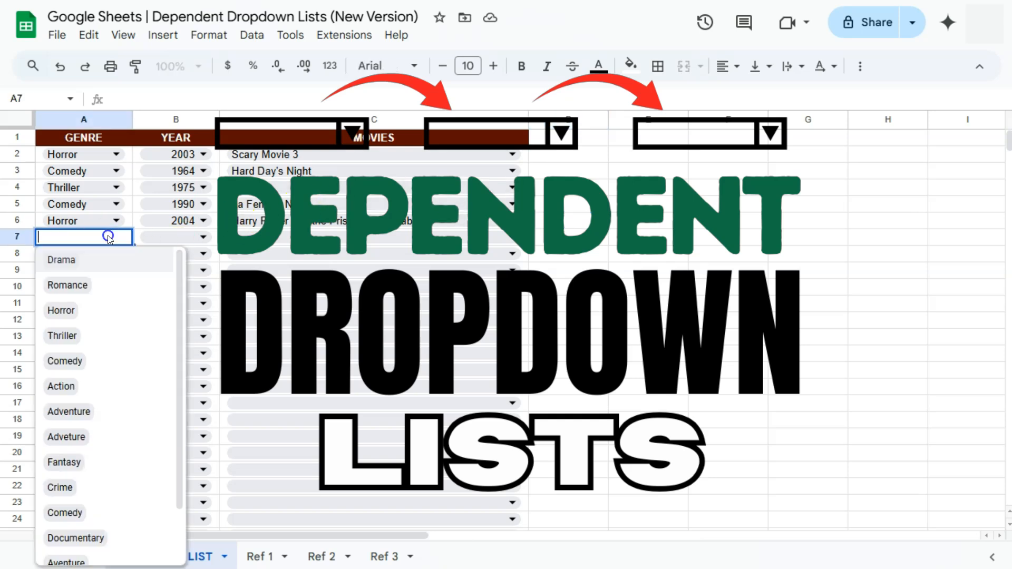
click(86, 336)
click(176, 237)
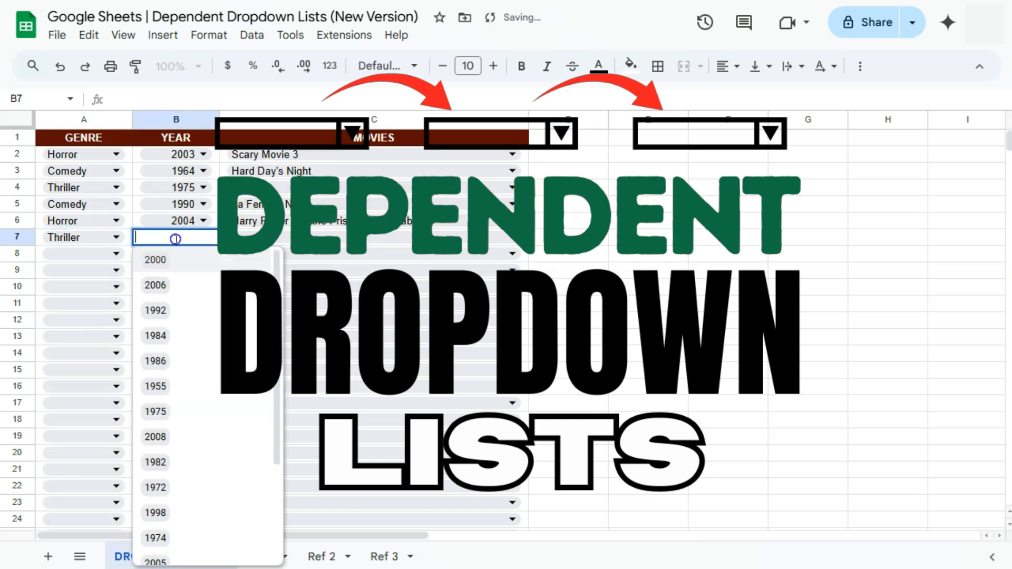